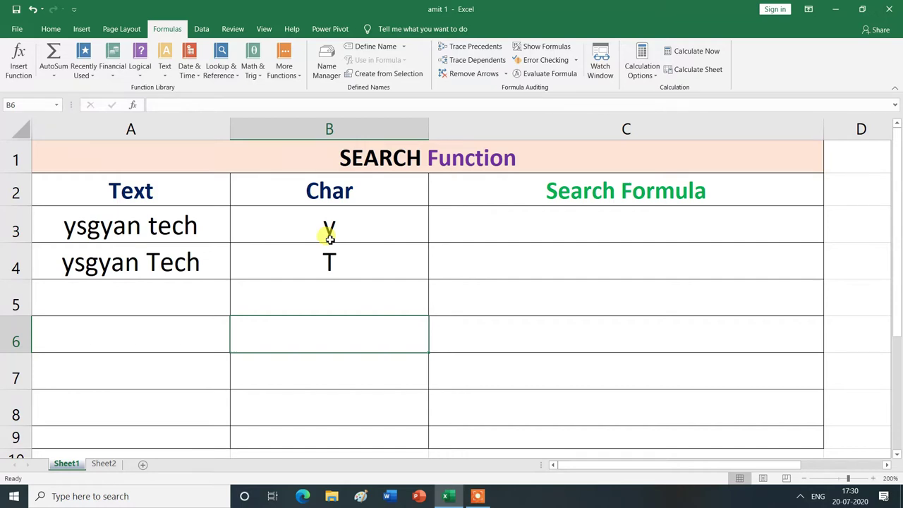
# Enter =SEARCH("y",A3) in C3 to find 'y' in 'ysgyan tech', returning 1
pyautogui.click(553, 231)
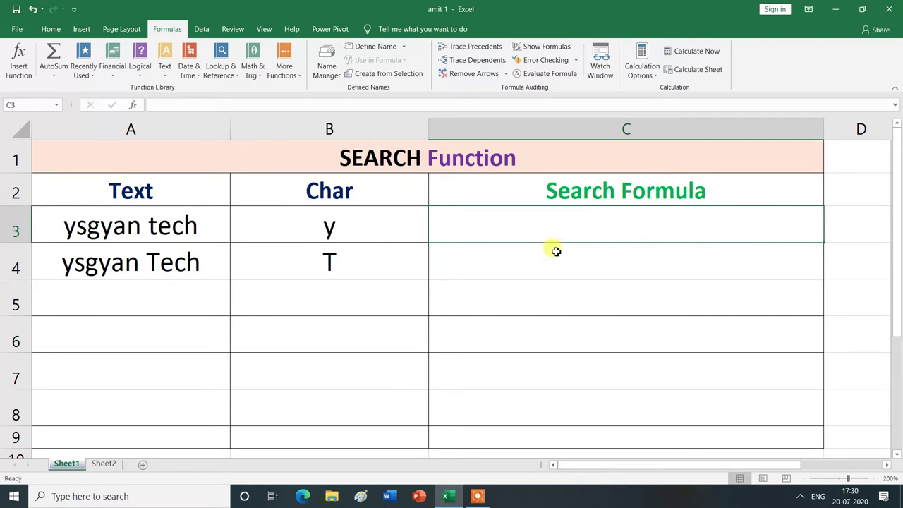
pyautogui.write('=')
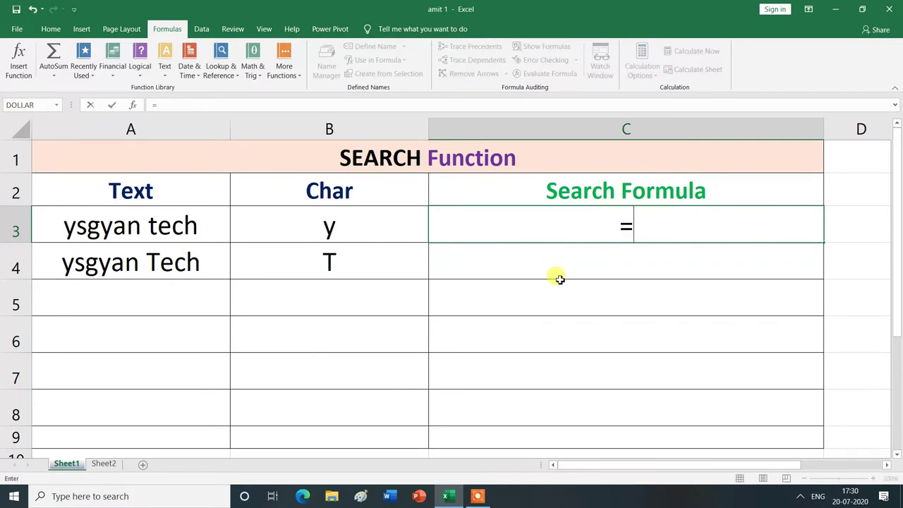
pyautogui.write('se')
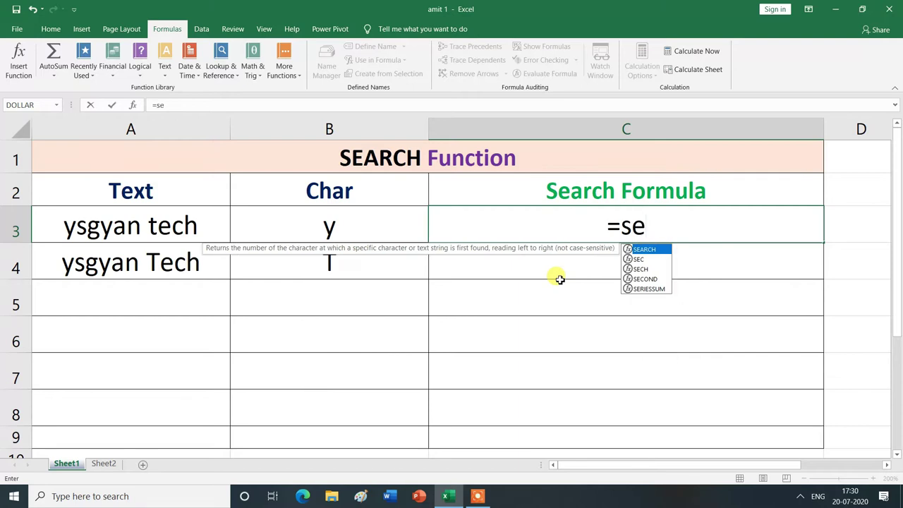
pyautogui.doubleClick(661, 251)
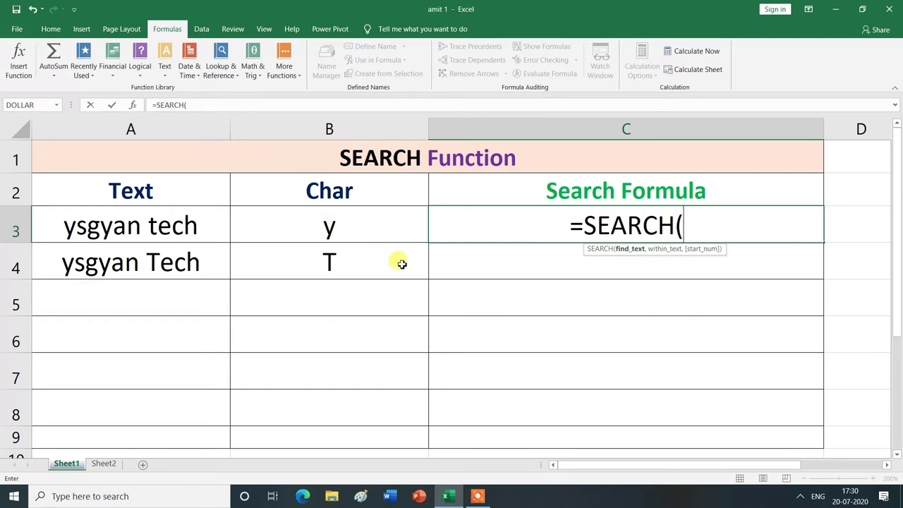
pyautogui.write('"')
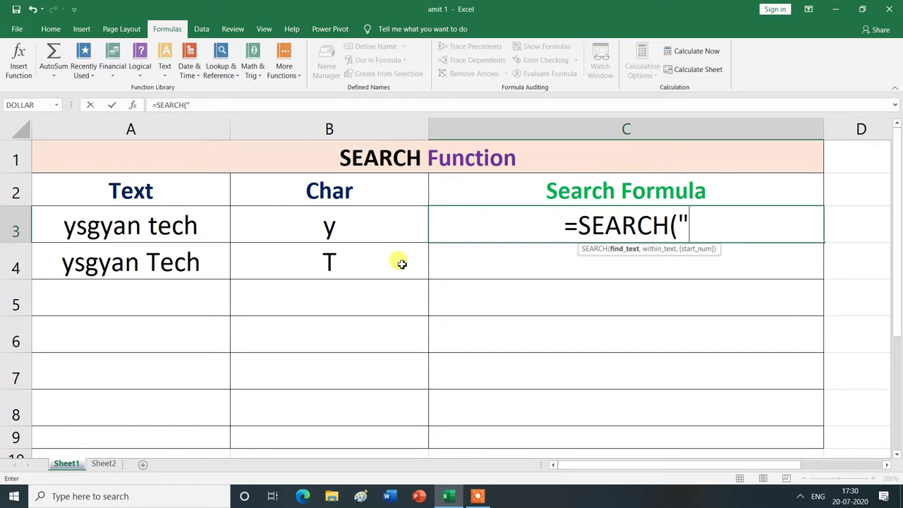
pyautogui.write('y')
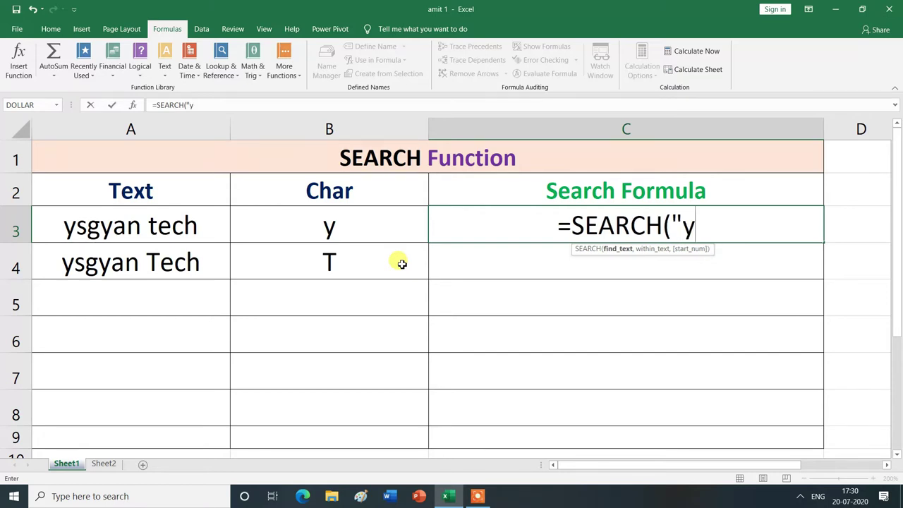
pyautogui.write('"')
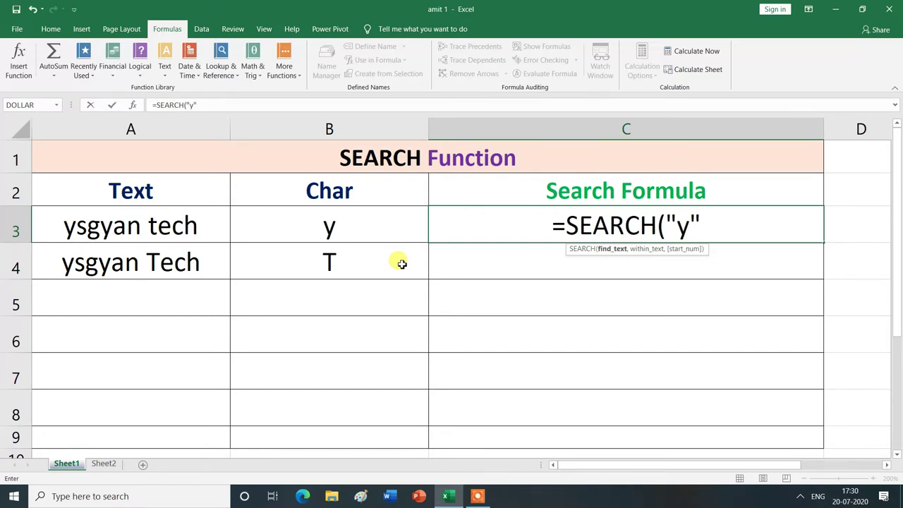
pyautogui.write(',')
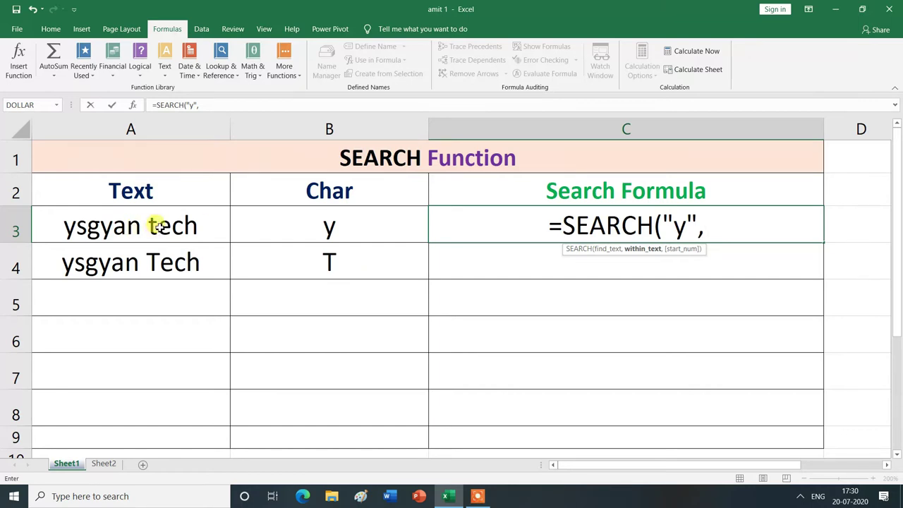
pyautogui.click(158, 224)
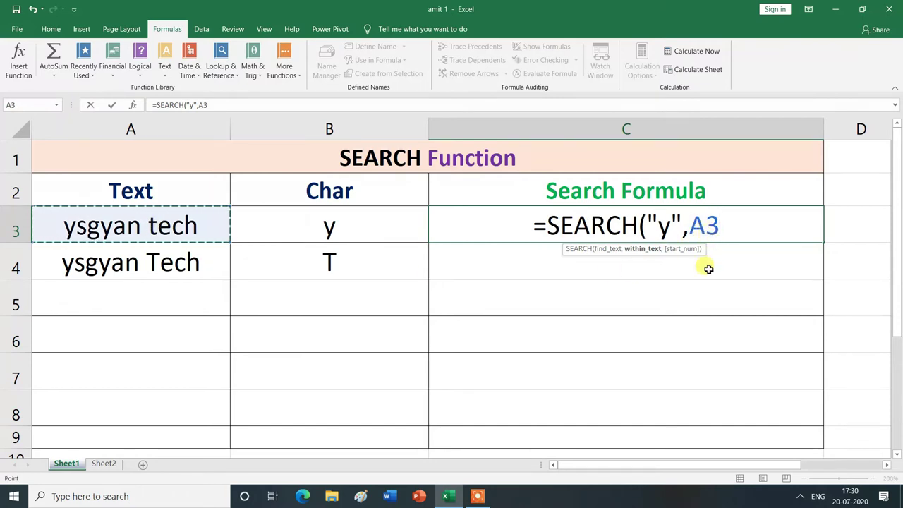
pyautogui.write(')')
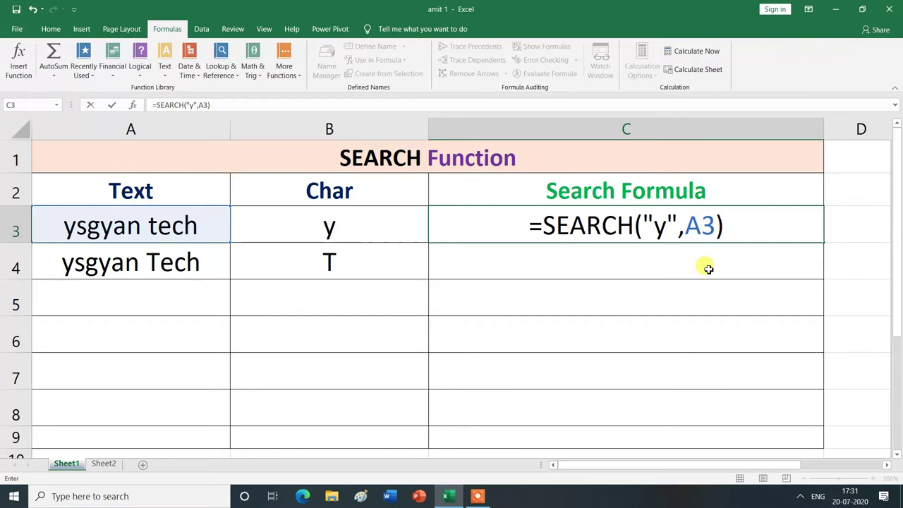
pyautogui.press('Return')
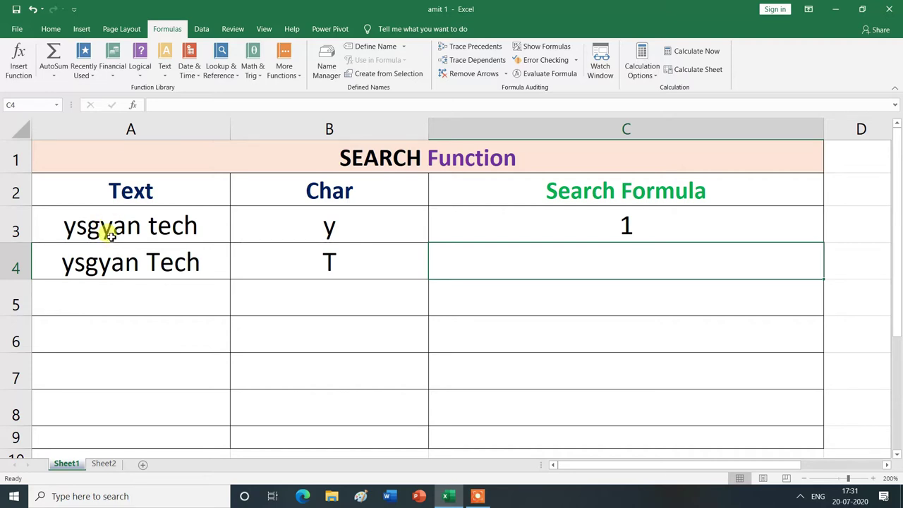
# Add start position 2 so C3 reads =SEARCH("y",A3,2) and returns 4
pyautogui.doubleClick(549, 226)
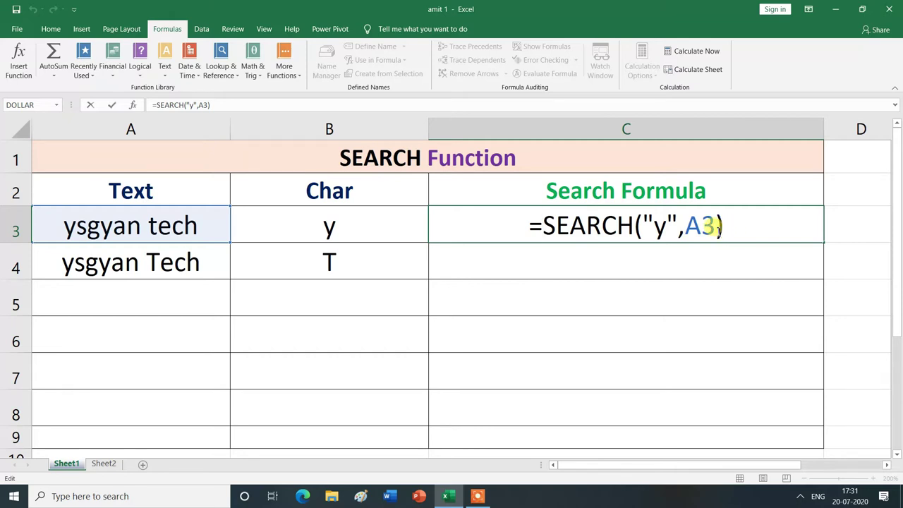
pyautogui.click(717, 230)
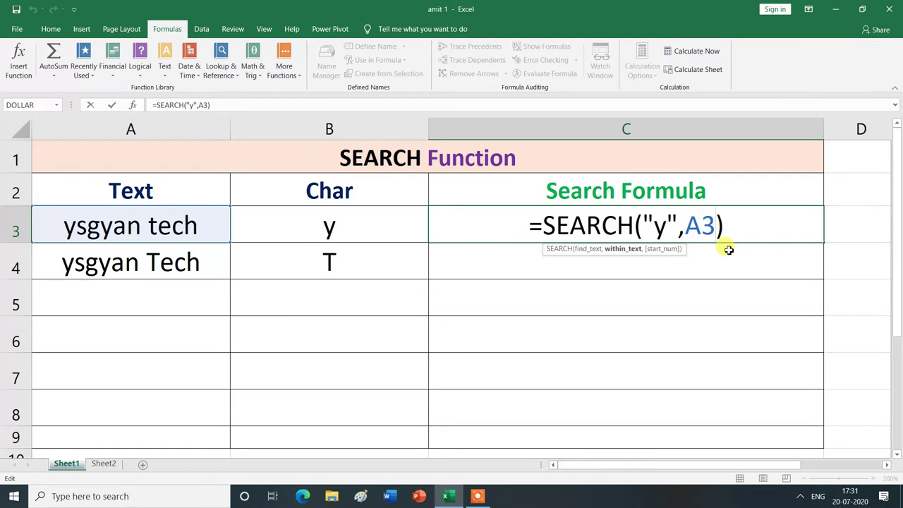
pyautogui.write(',')
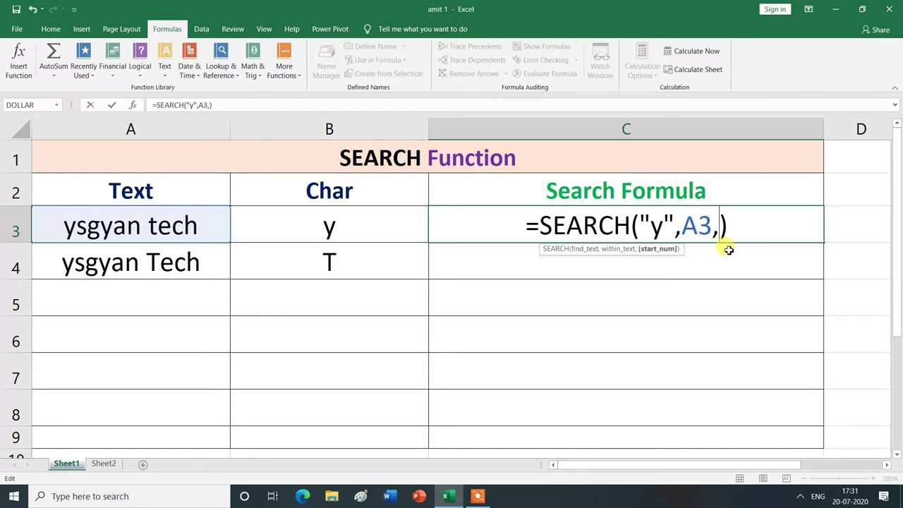
pyautogui.write('2')
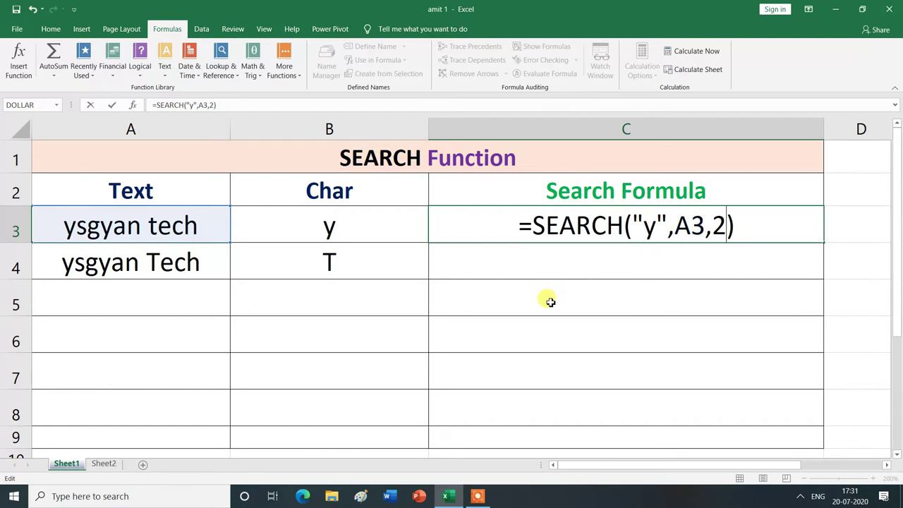
pyautogui.press('Return')
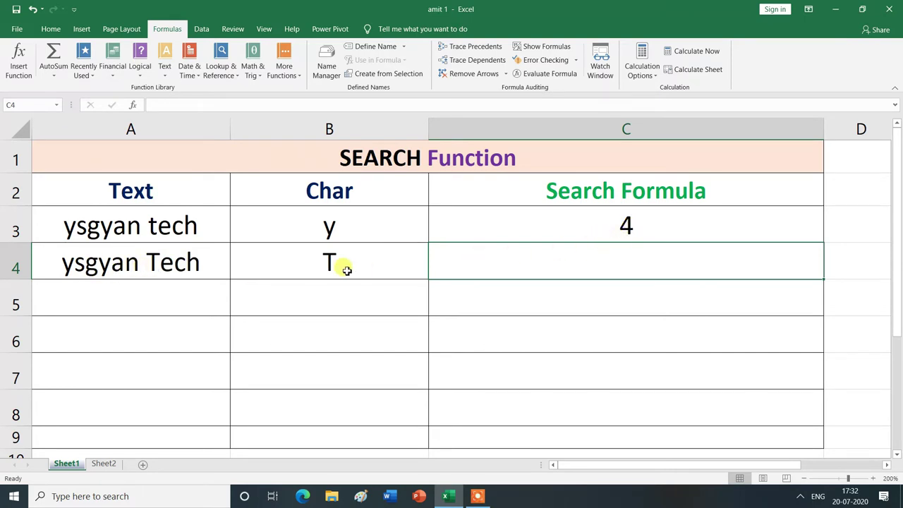
# Enter =SEARCH("T",A4) in C4, returning 8 for 'T' in 'ysgyan Tech'
pyautogui.click(529, 260)
pyautogui.write('=')
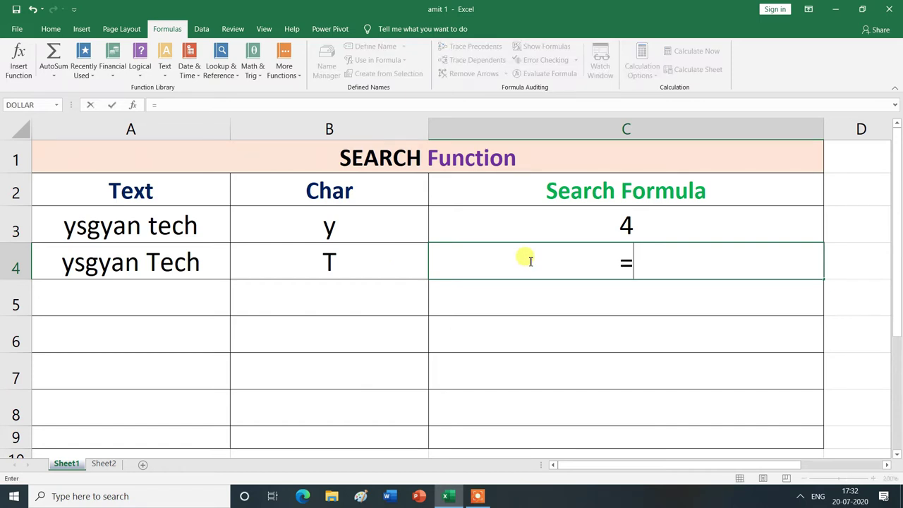
pyautogui.write('se')
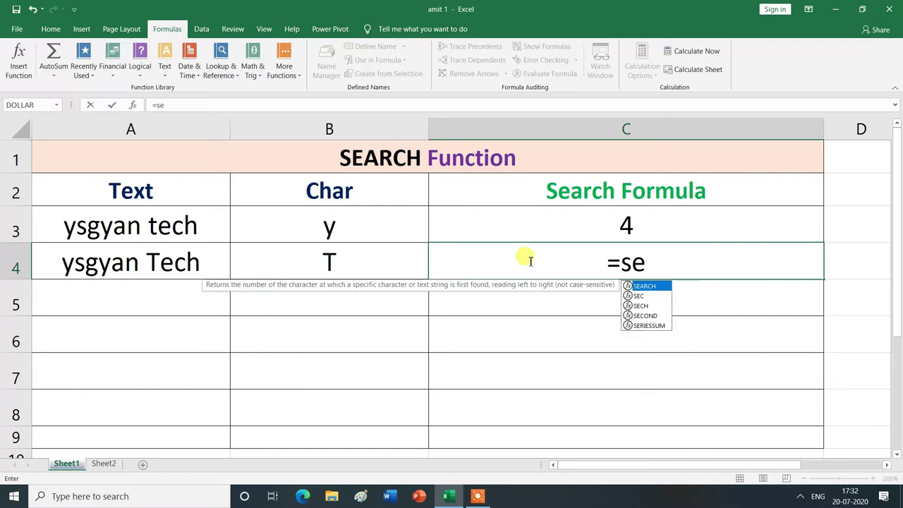
pyautogui.doubleClick(656, 288)
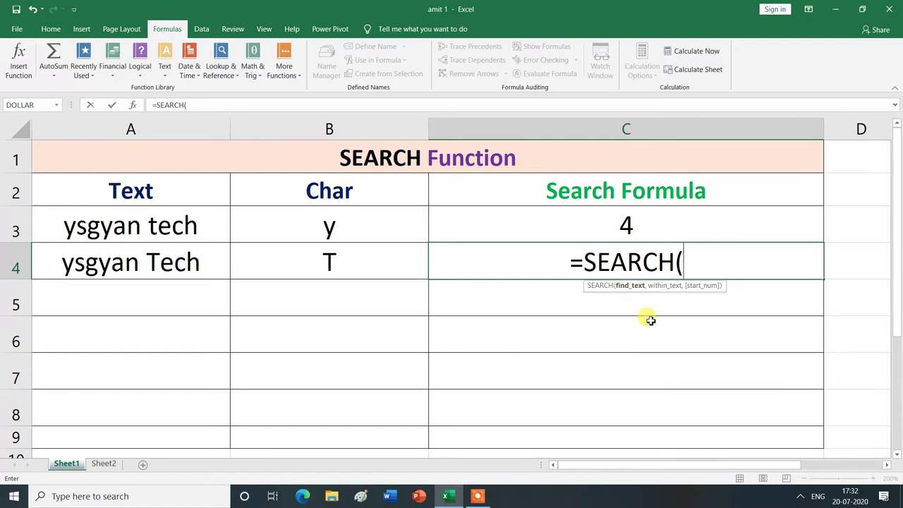
pyautogui.write('"')
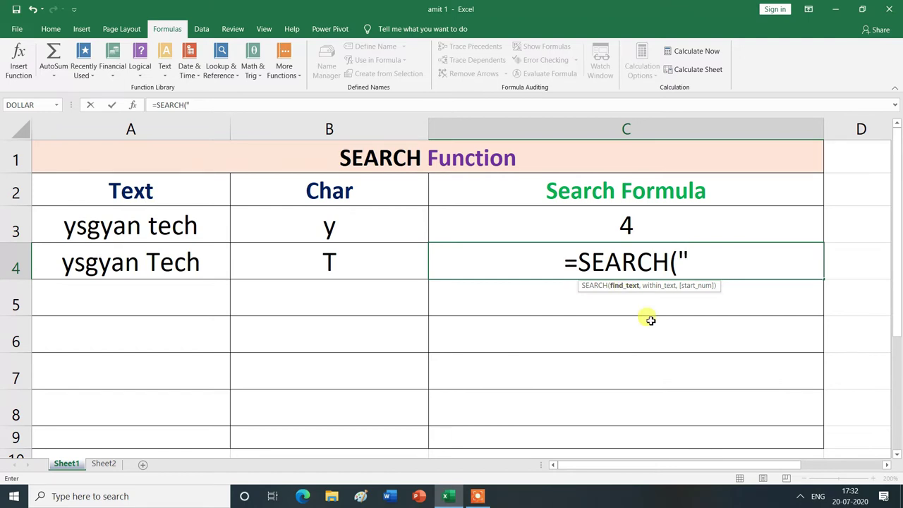
pyautogui.write('T')
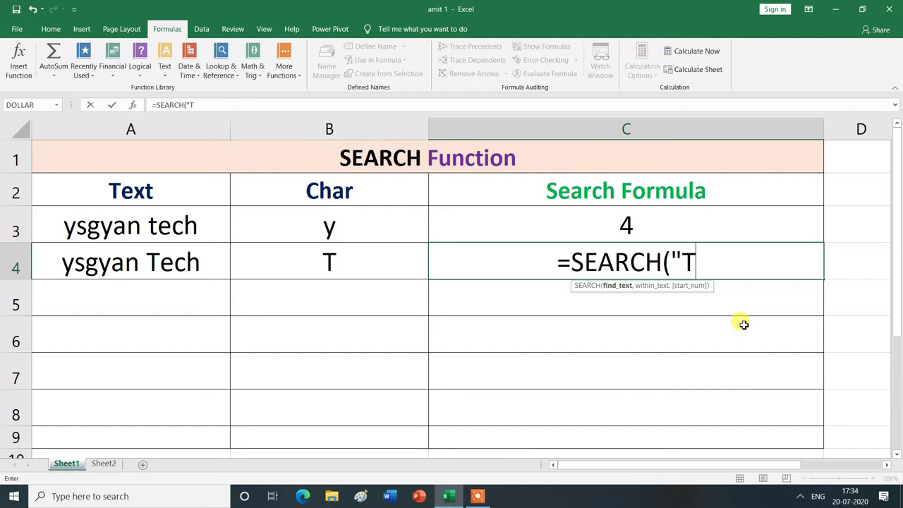
pyautogui.write('"')
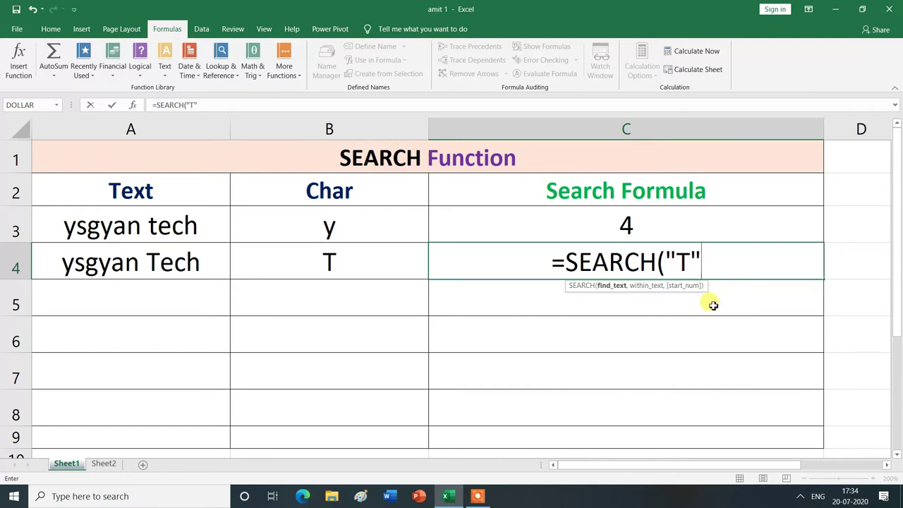
pyautogui.write(',')
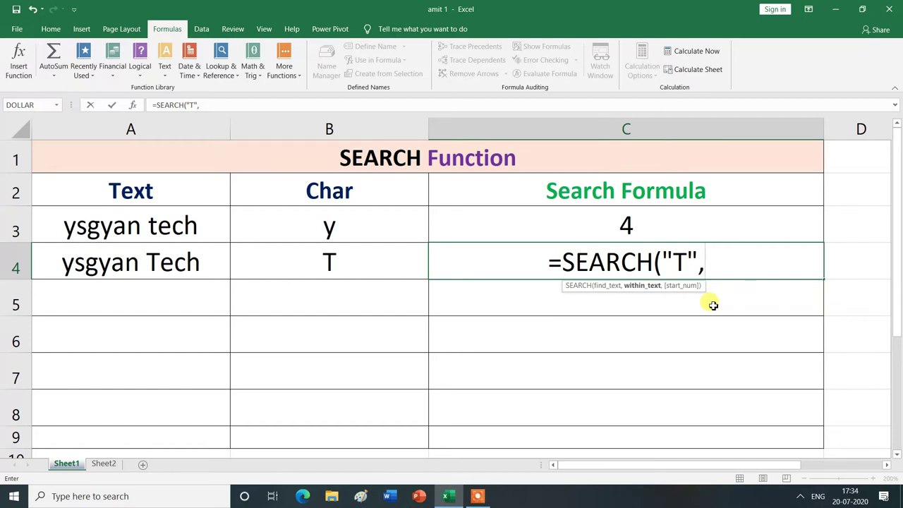
pyautogui.click(129, 261)
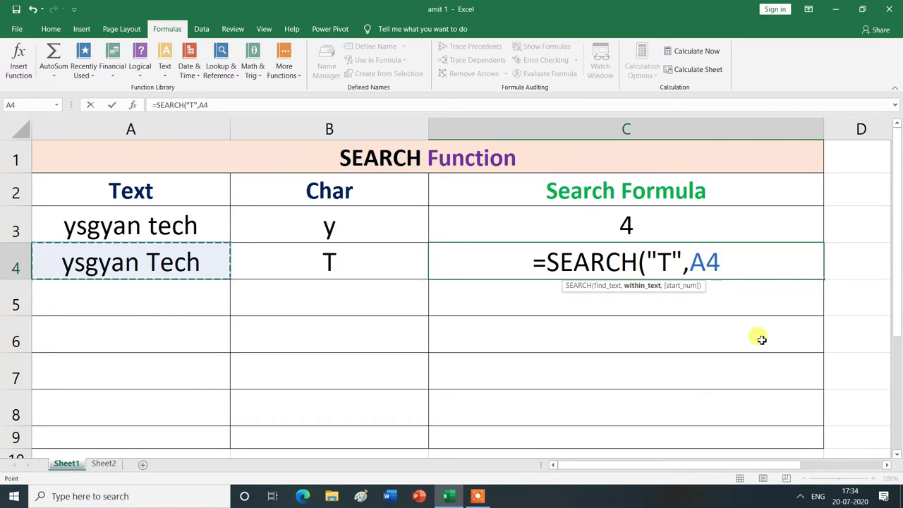
pyautogui.write(')')
pyautogui.press('Return')
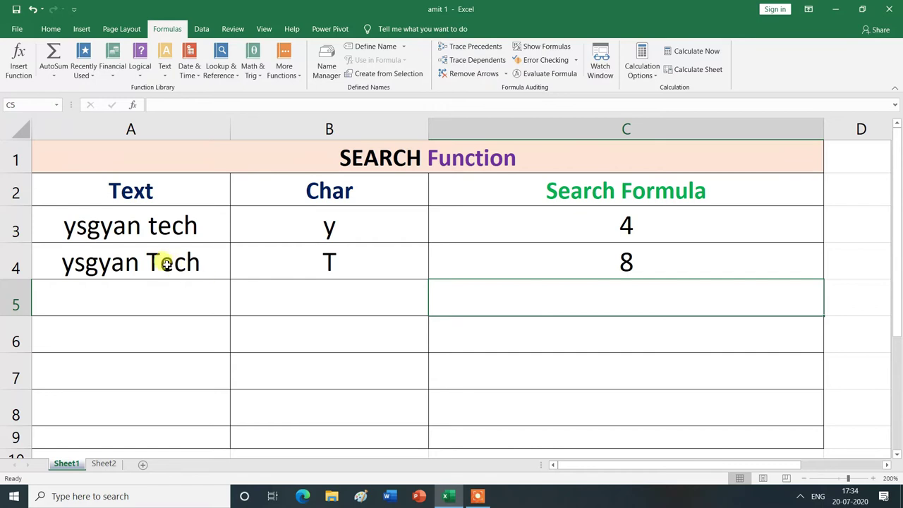
# Change C4 to the case-sensitive =FIND("t",A4), which yields #VALUE!
pyautogui.click(579, 264)
pyautogui.doubleClick(579, 265)
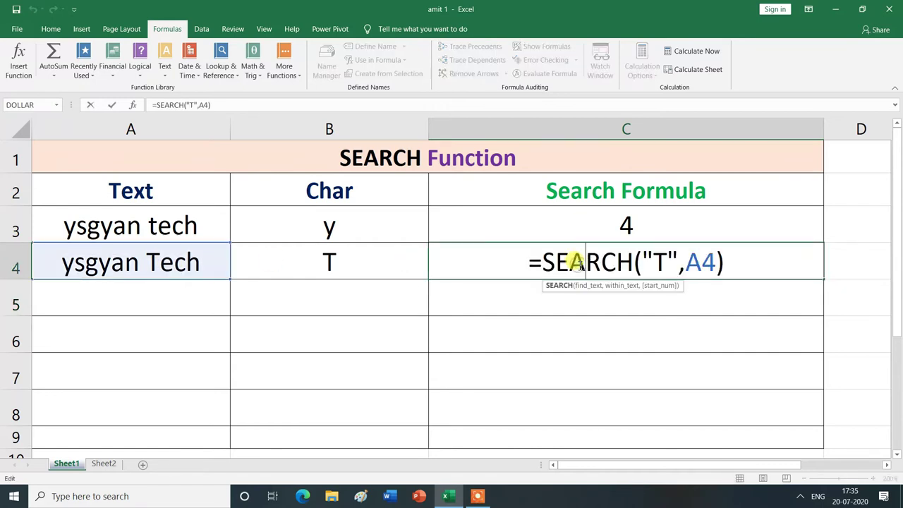
pyautogui.click(635, 262)
pyautogui.press('BackSpace')
pyautogui.press('BackSpace')
pyautogui.press('BackSpace')
pyautogui.write('fin')
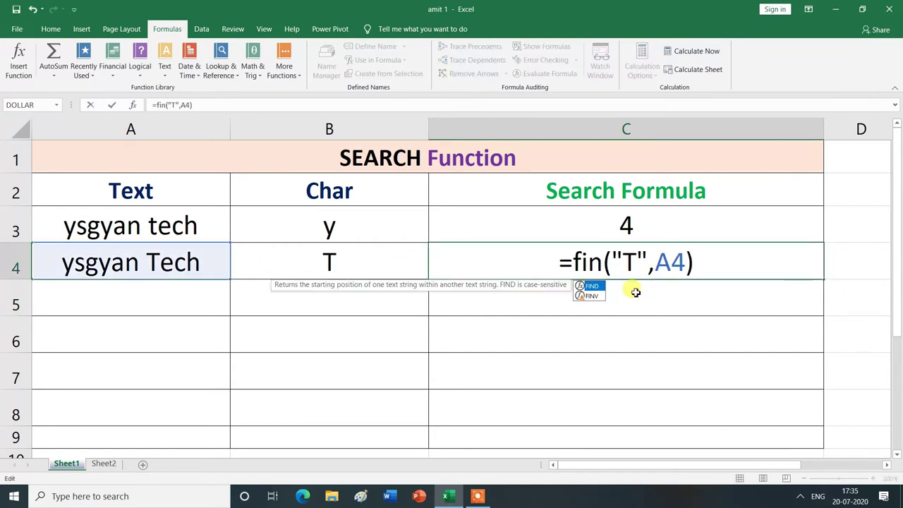
pyautogui.doubleClick(593, 286)
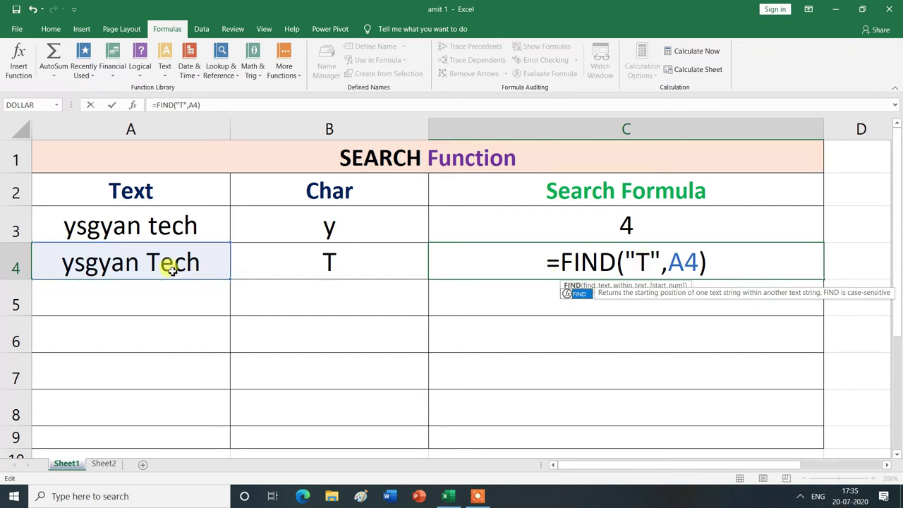
pyautogui.click(650, 265)
pyautogui.press('BackSpace')
pyautogui.write('t')
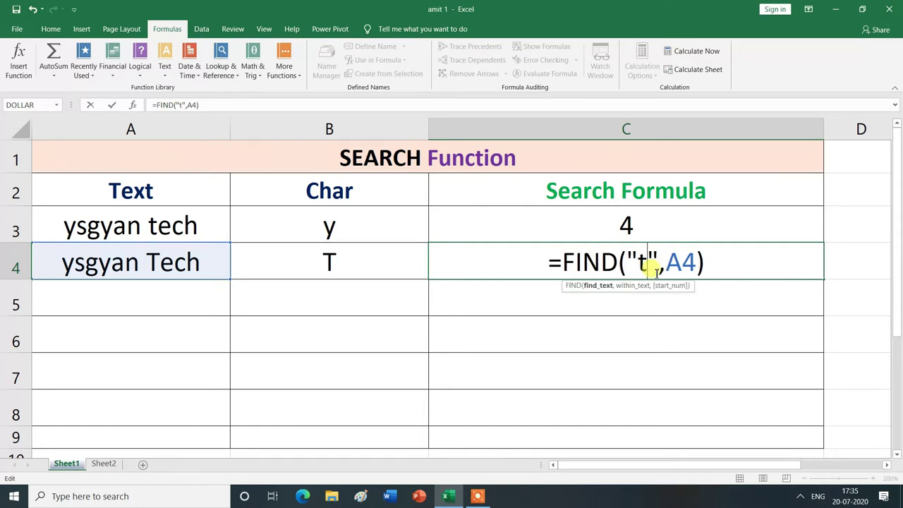
pyautogui.press('Return')
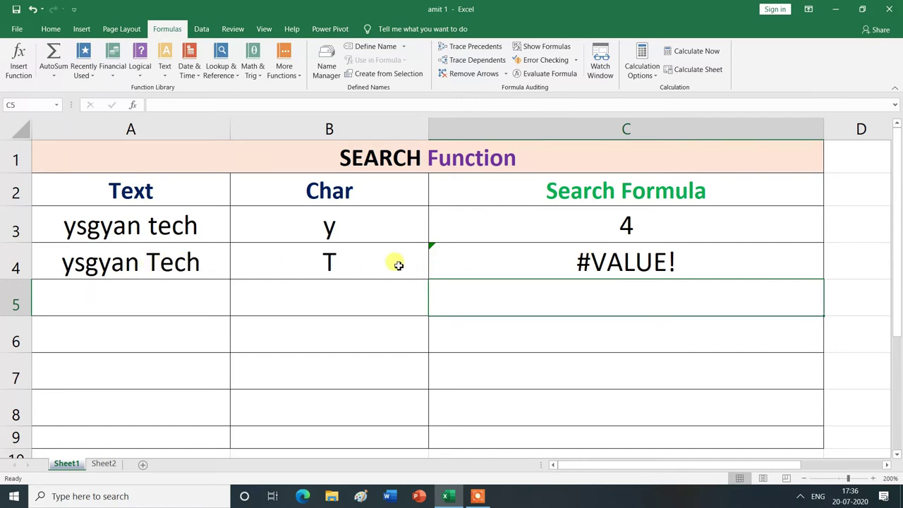
# Switch C4's search letter to uppercase: =FIND("T",A4), returning 8
pyautogui.doubleClick(564, 261)
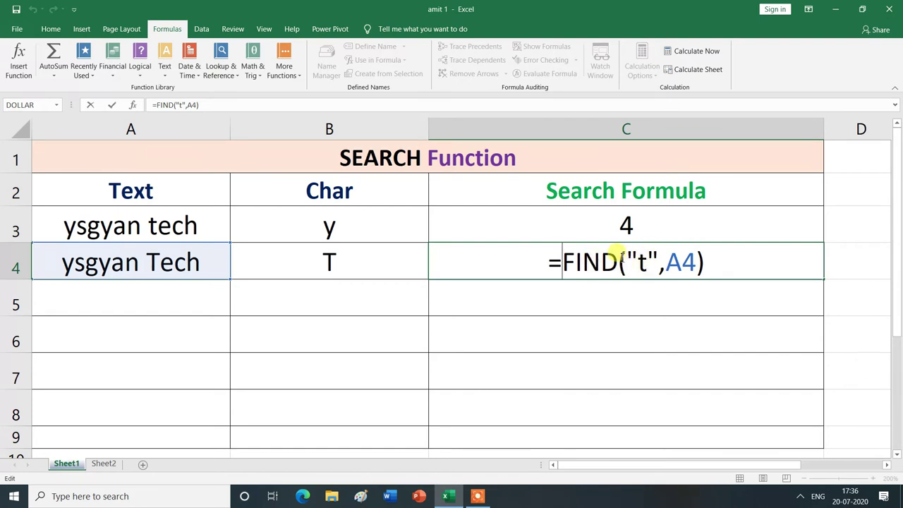
pyautogui.click(649, 265)
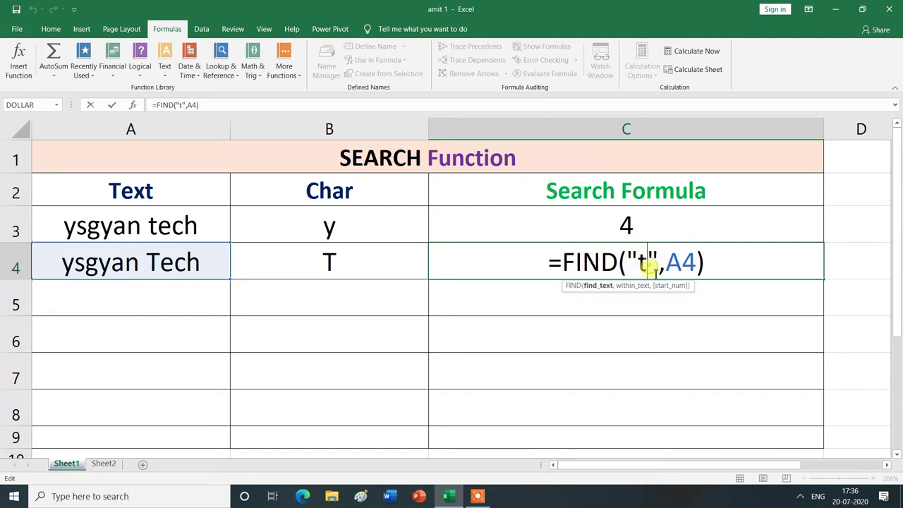
pyautogui.press('BackSpace')
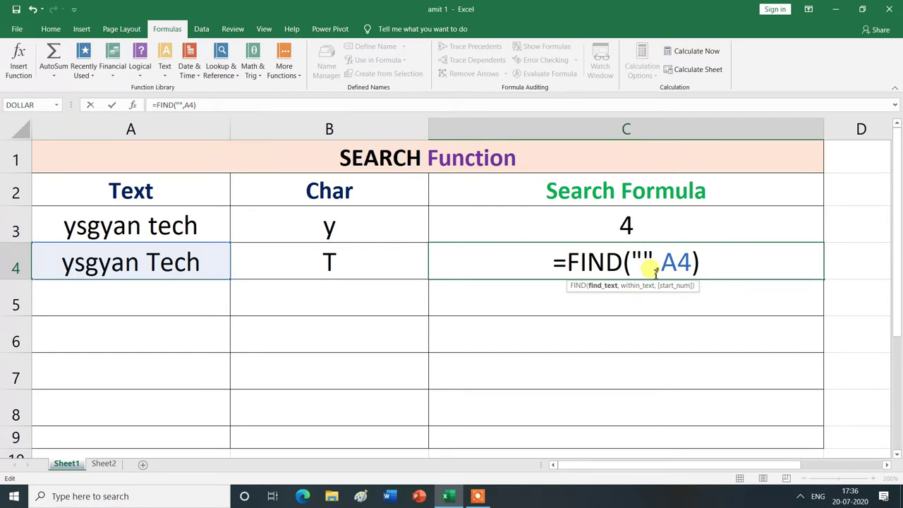
pyautogui.write('T')
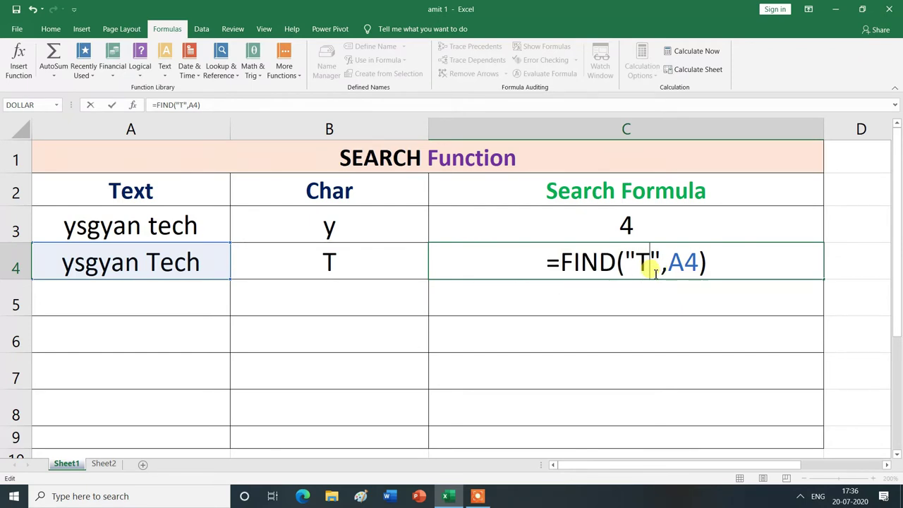
pyautogui.press('Return')
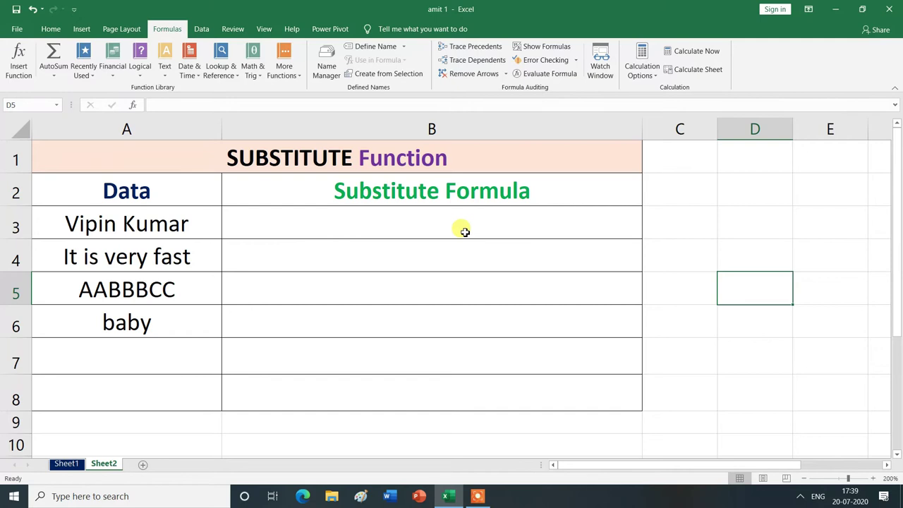
pyautogui.click(308, 229)
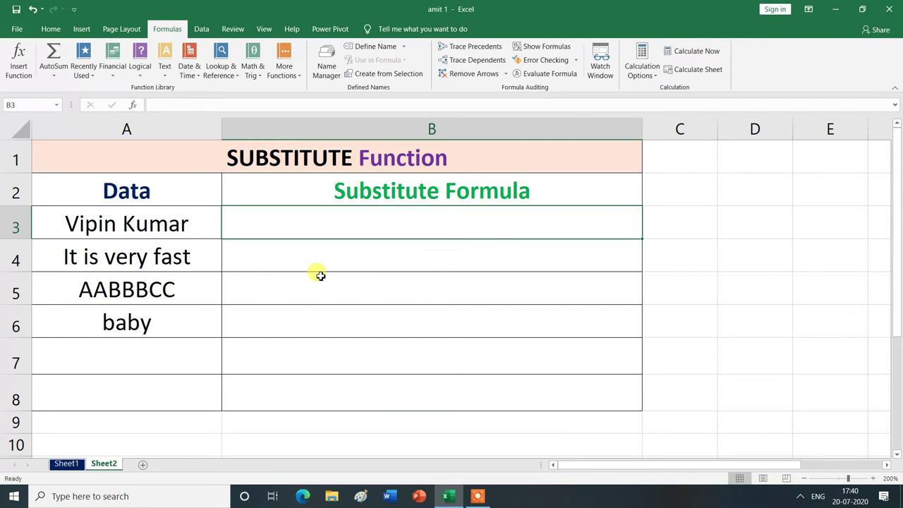
pyautogui.write('=')
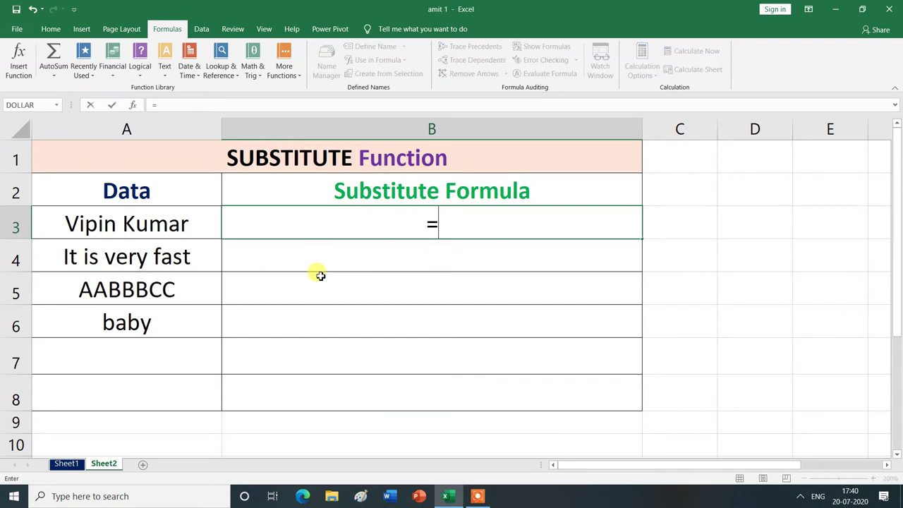
pyautogui.write('su')
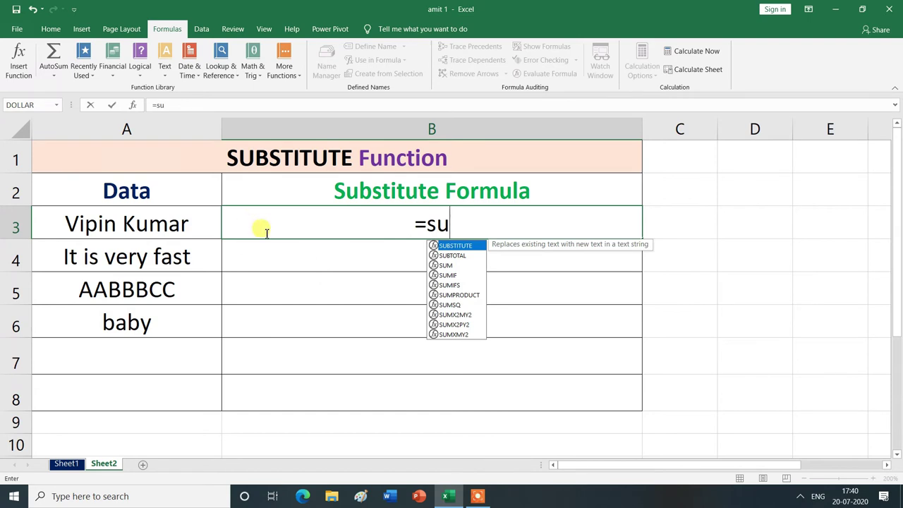
pyautogui.doubleClick(452, 248)
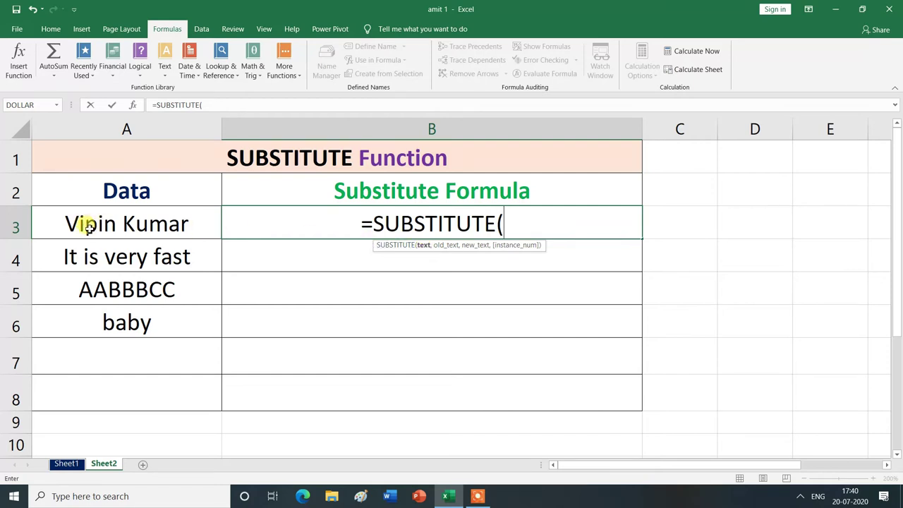
pyautogui.click(132, 223)
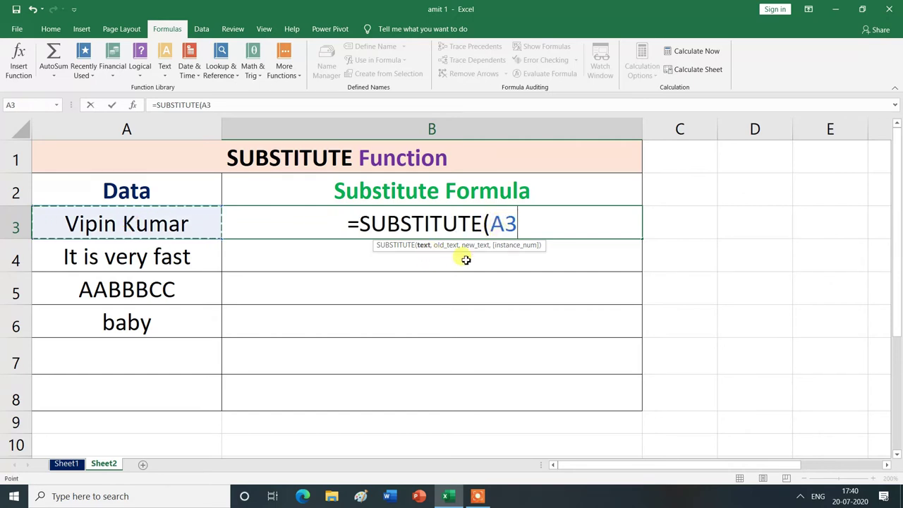
pyautogui.write(',')
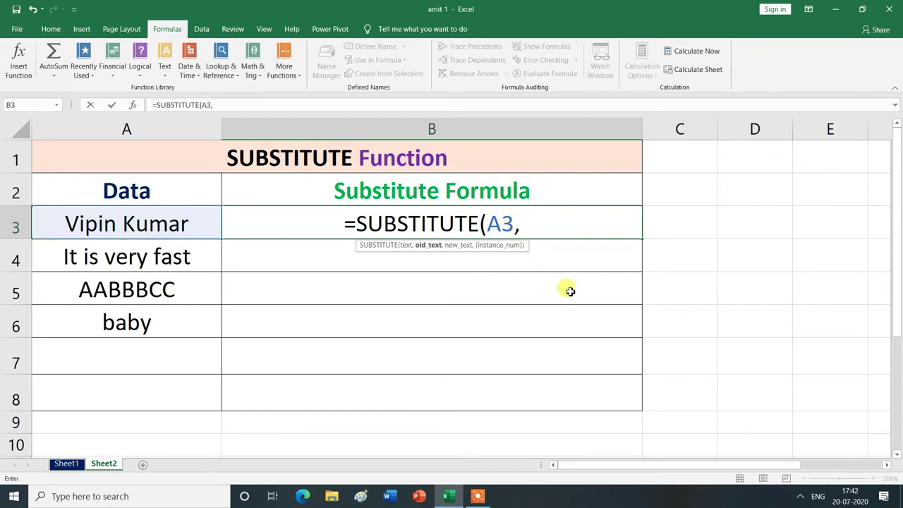
pyautogui.write('"')
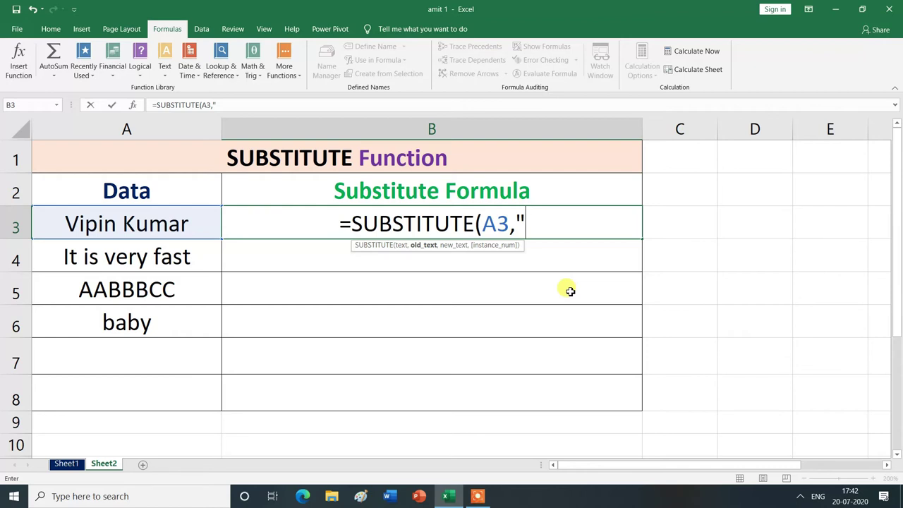
pyautogui.write('K')
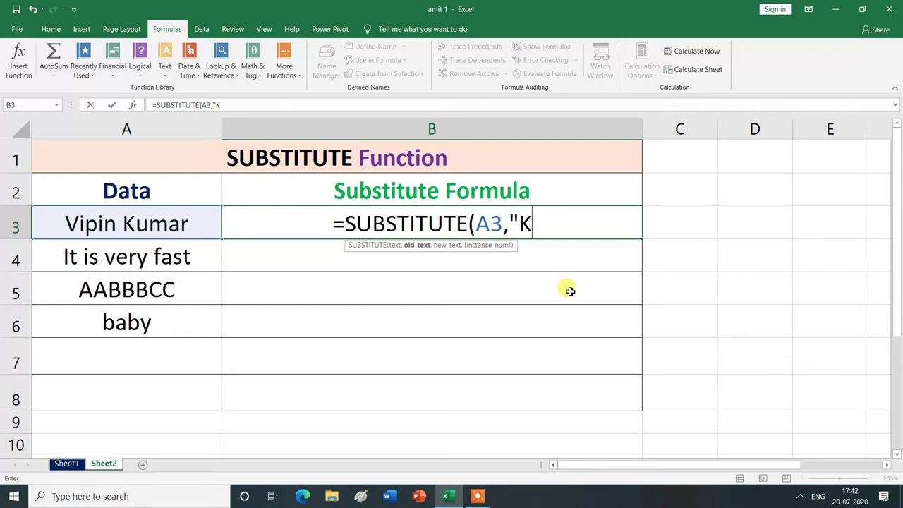
pyautogui.write('umar')
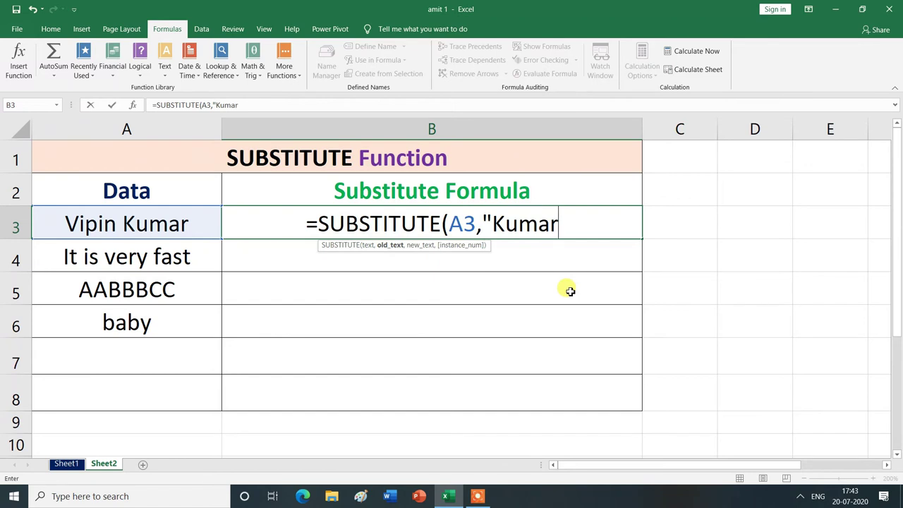
pyautogui.write('",')
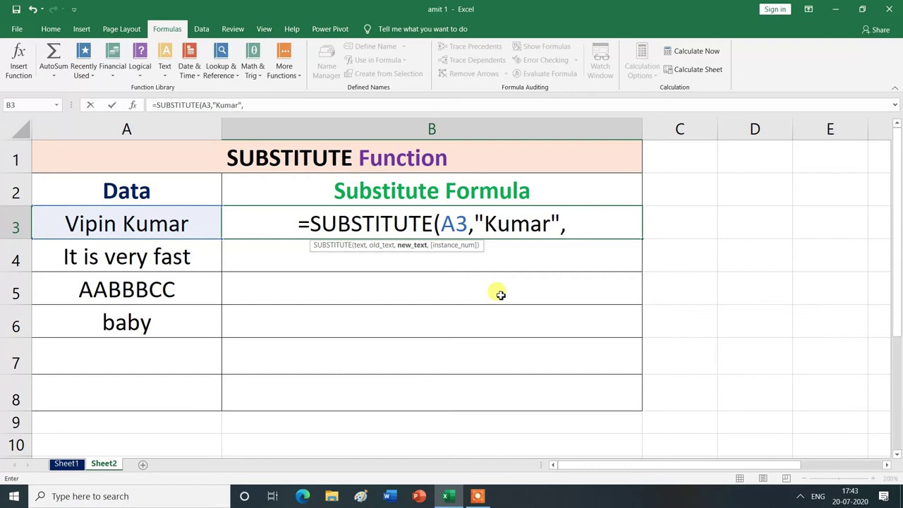
pyautogui.write('"')
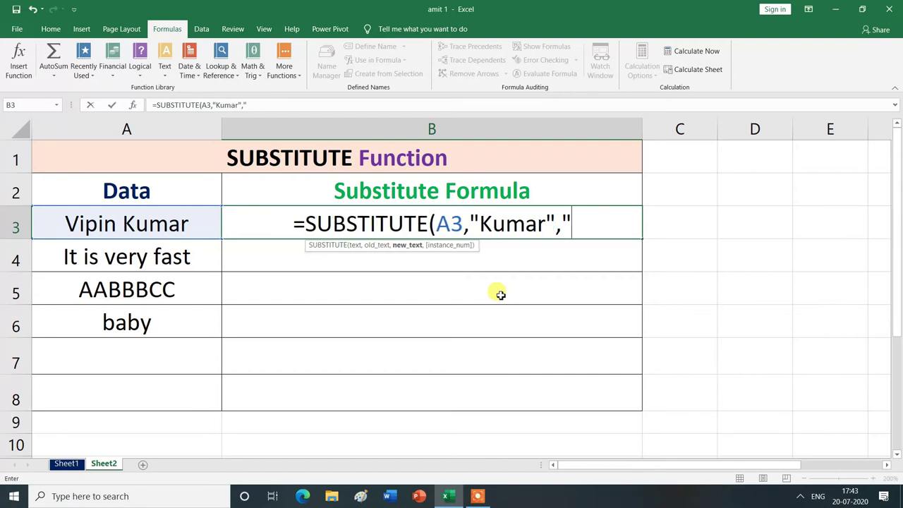
pyautogui.write('Singh')
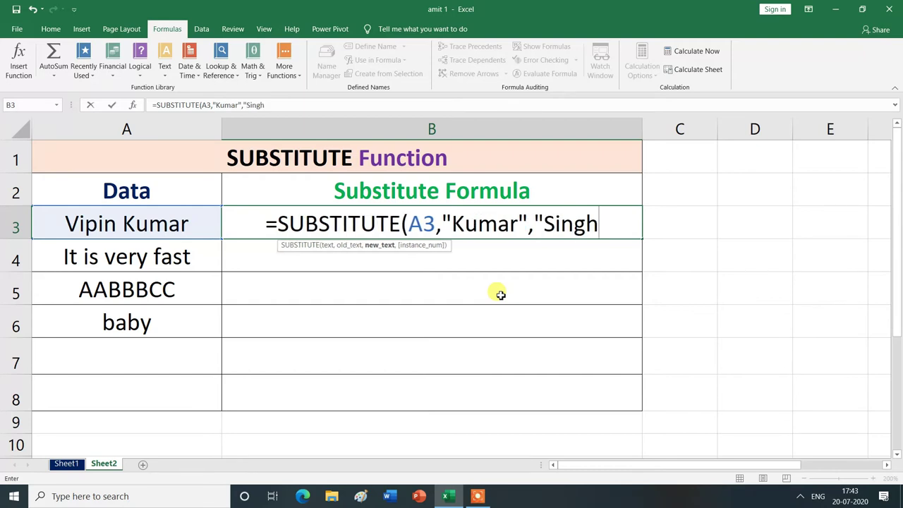
pyautogui.write('"')
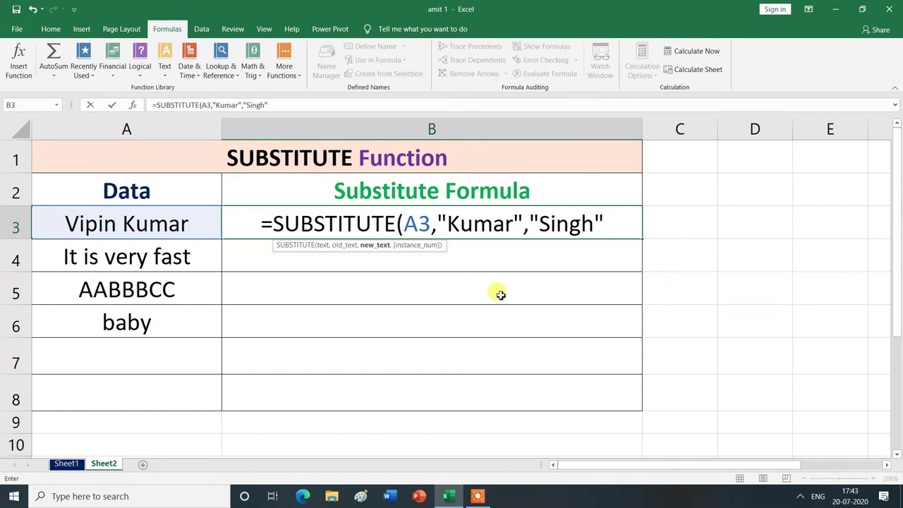
pyautogui.write(')')
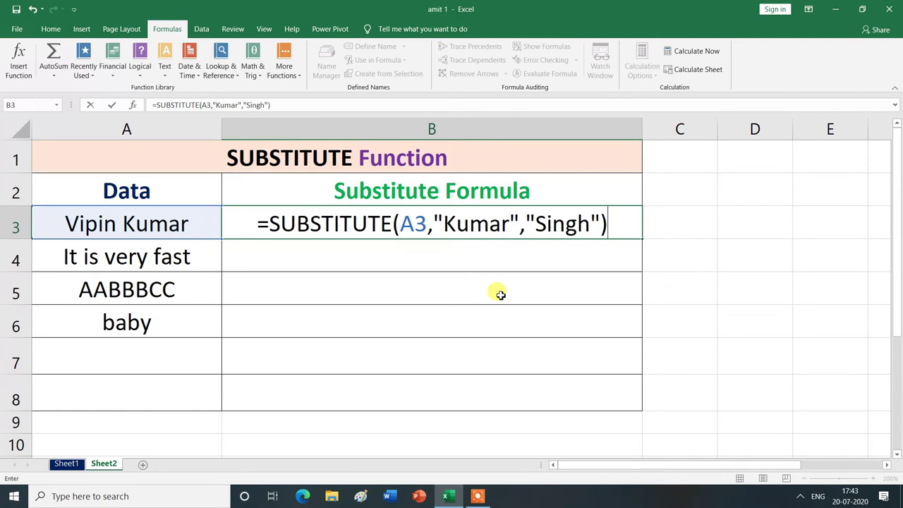
pyautogui.press('Return')
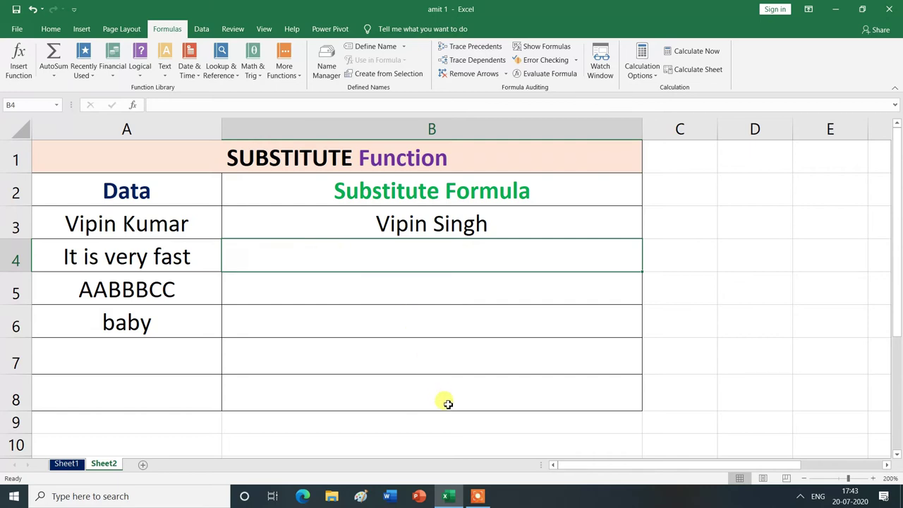
pyautogui.write('=')
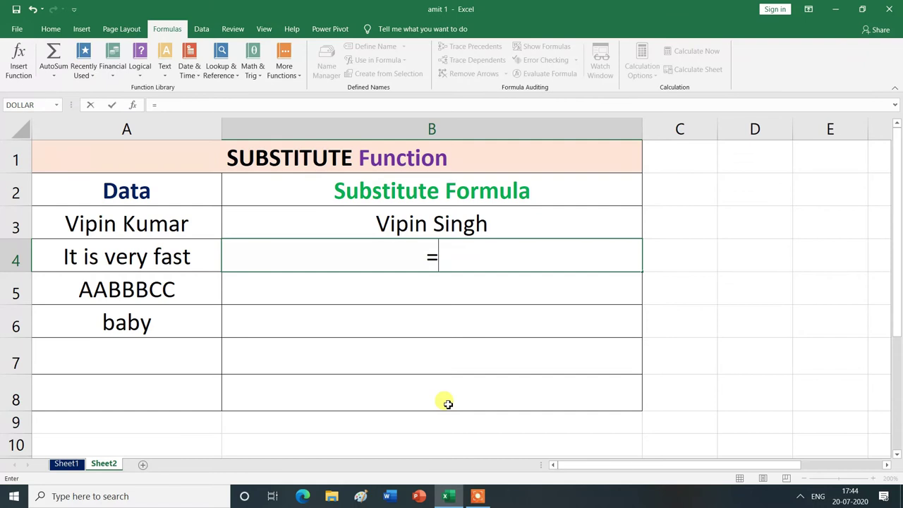
pyautogui.write('su')
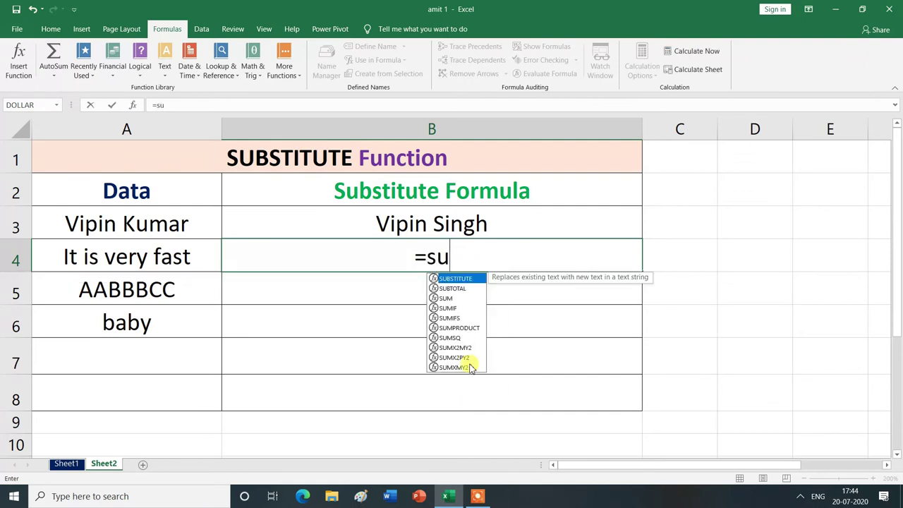
# Complete B4 as =SUBSTITUTE(A4,"fast","slow"), showing 'It is very slow'
pyautogui.doubleClick(476, 279)
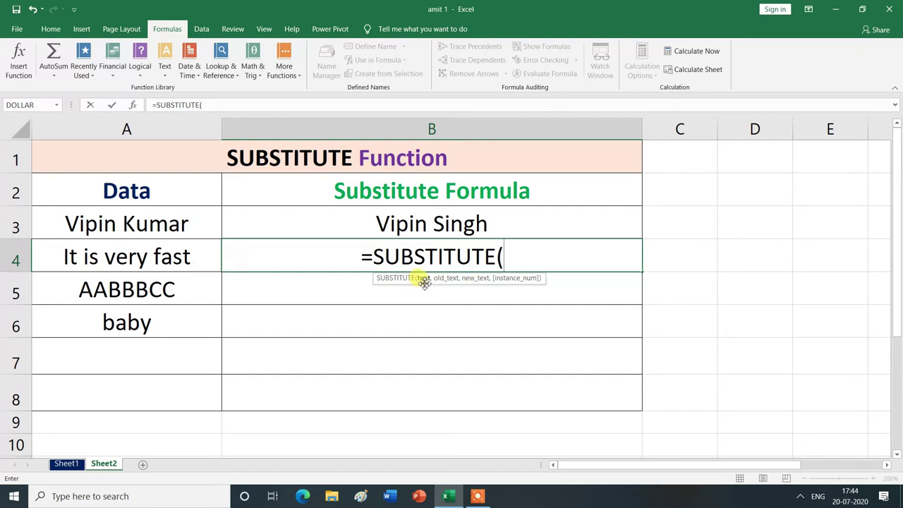
pyautogui.click(151, 253)
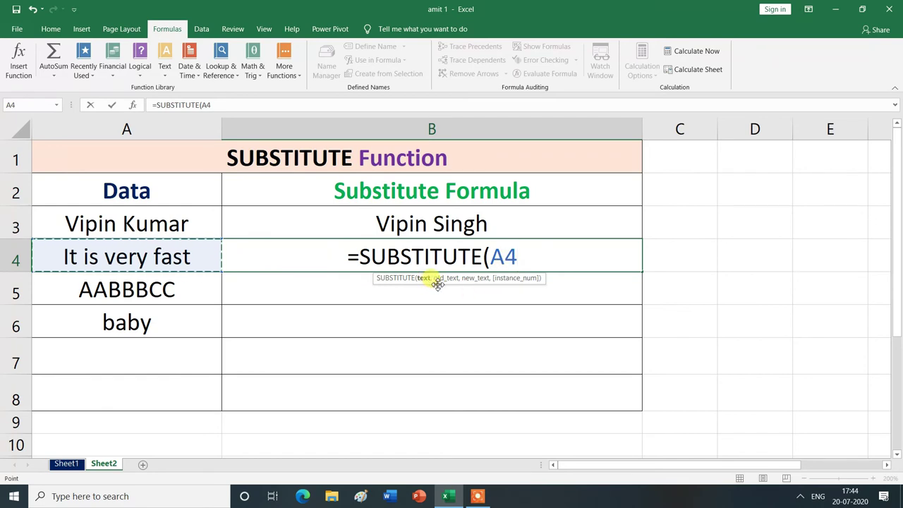
pyautogui.write(',')
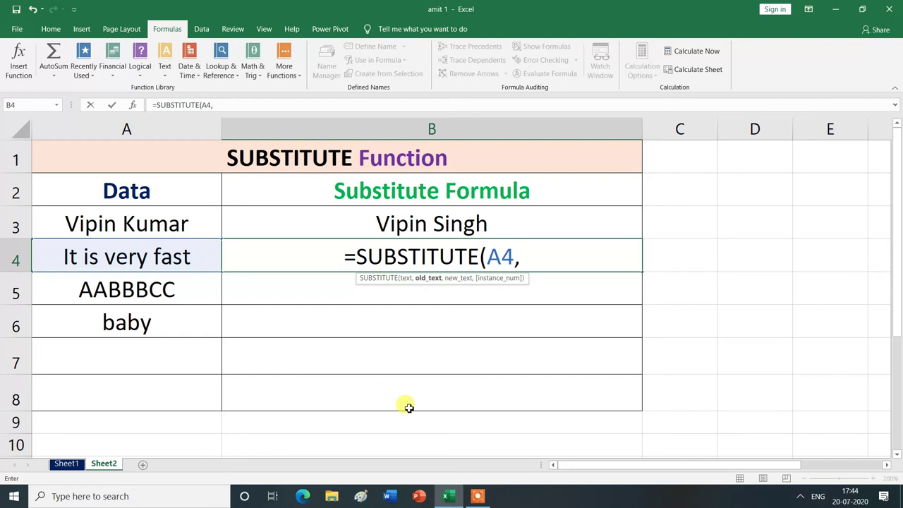
pyautogui.write('"fast')
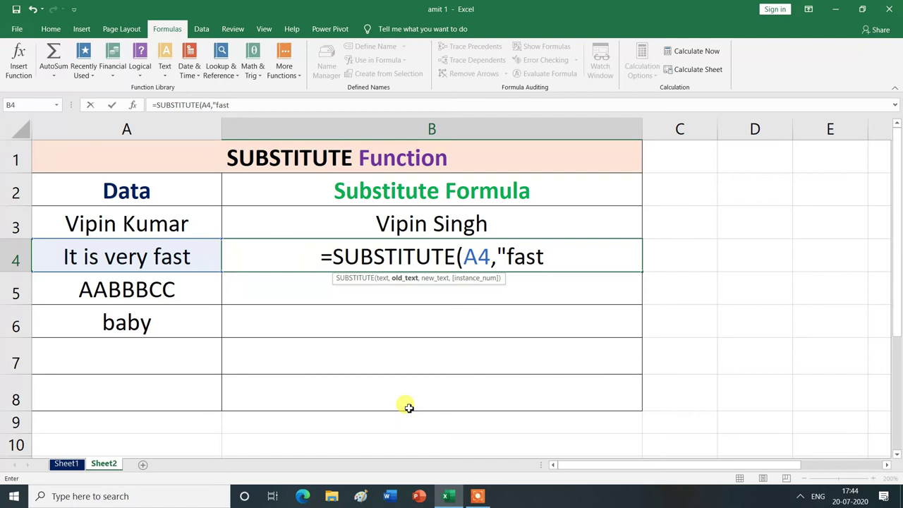
pyautogui.write('"')
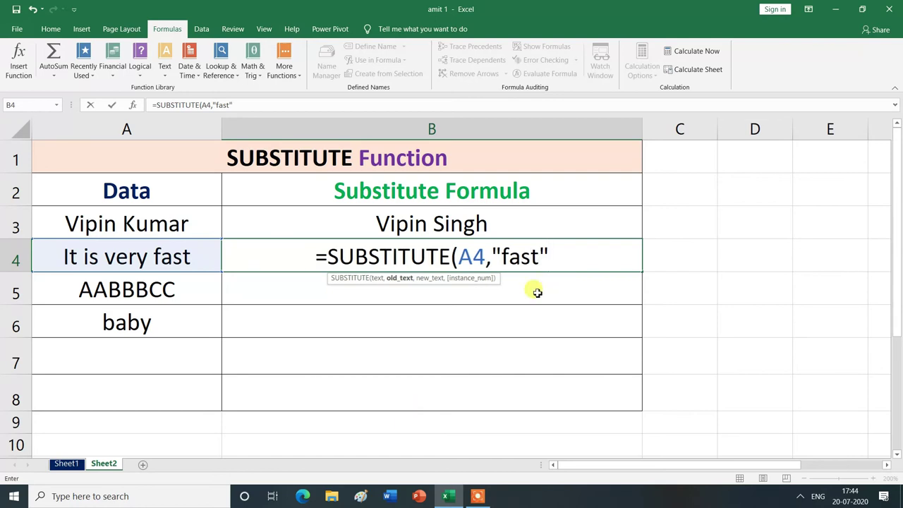
pyautogui.write(',')
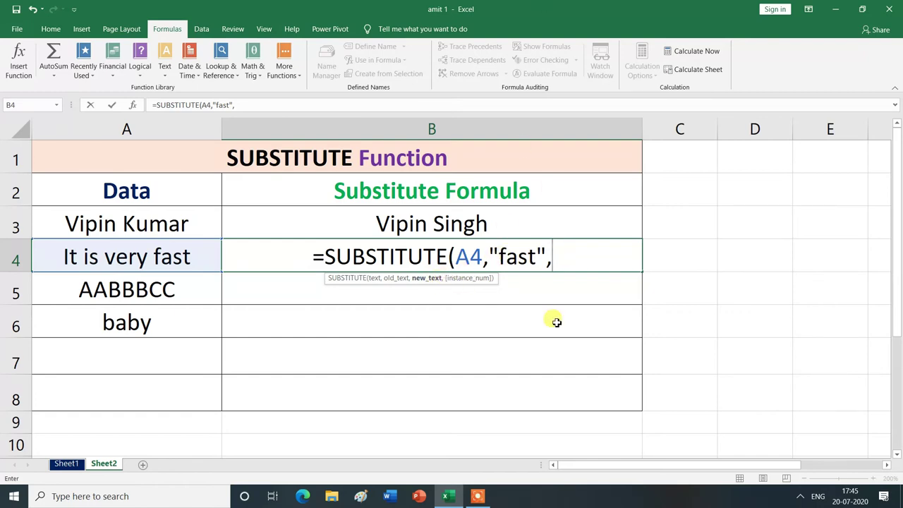
pyautogui.write('"')
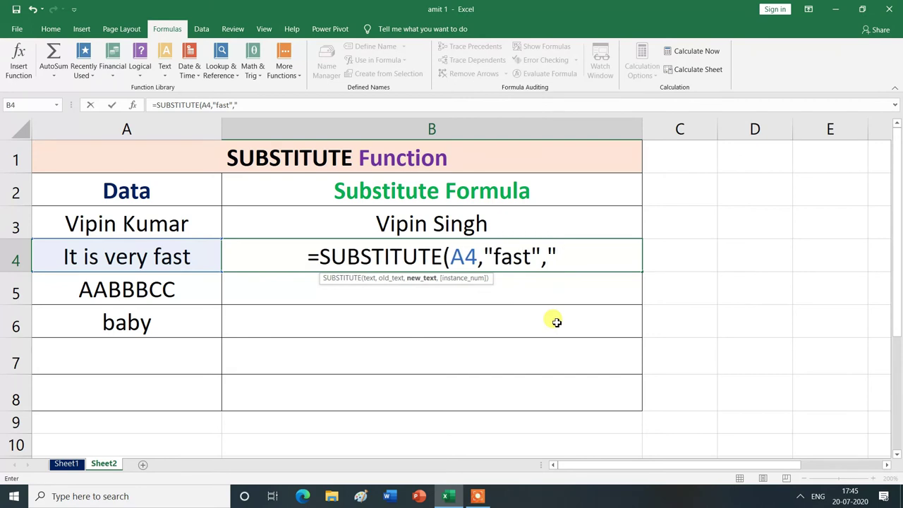
pyautogui.write('slow')
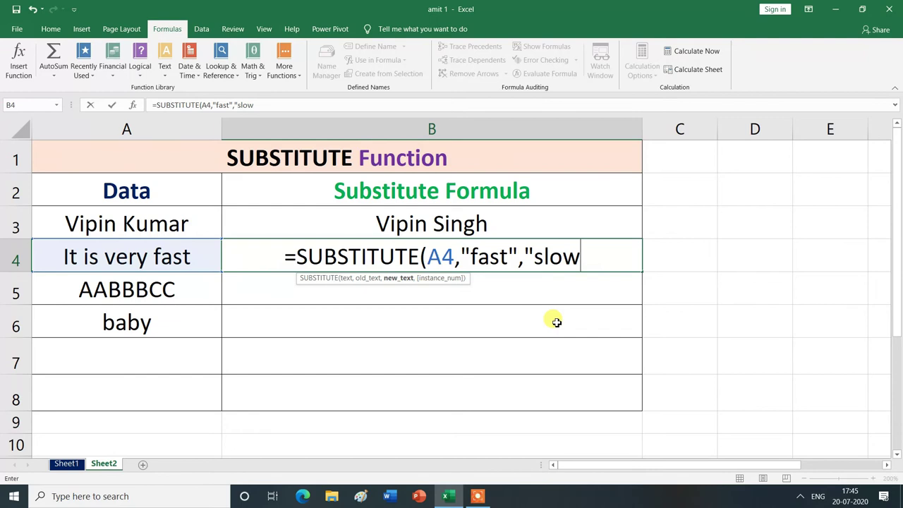
pyautogui.write('"')
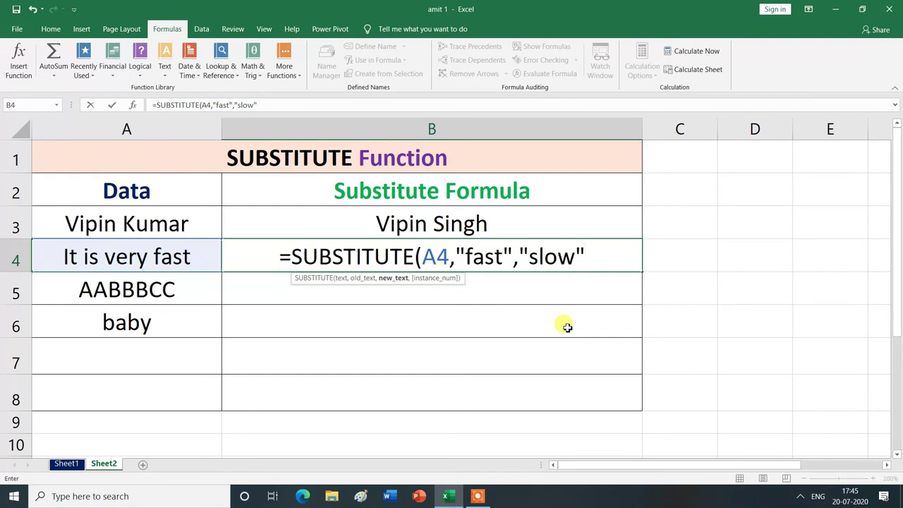
pyautogui.write(')')
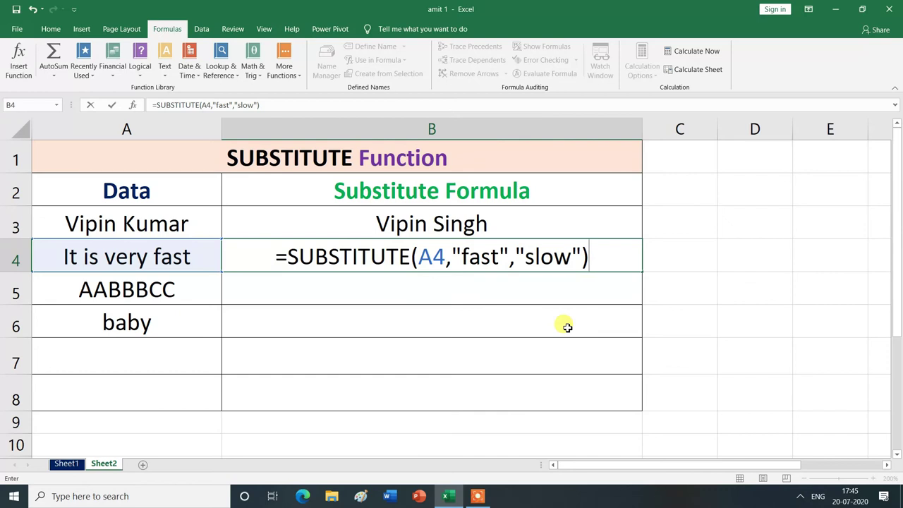
pyautogui.press('Return')
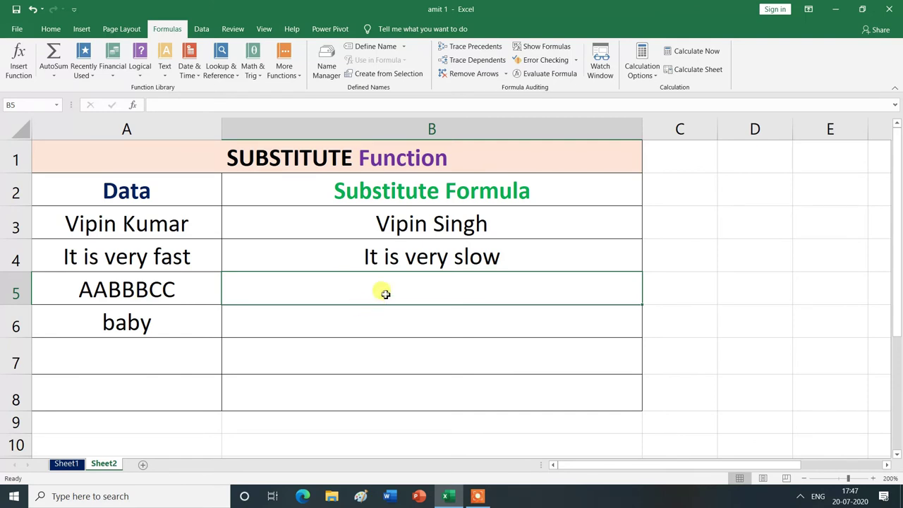
# Enter =SUBSTITUTE(A5,"b","E") in B5, which still returns AABBBCC
pyautogui.doubleClick(384, 294)
pyautogui.write('=')
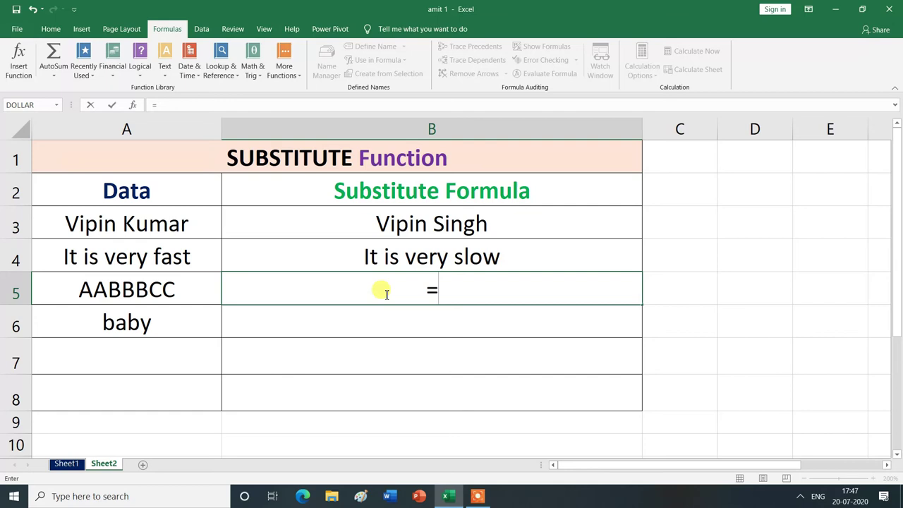
pyautogui.write('s')
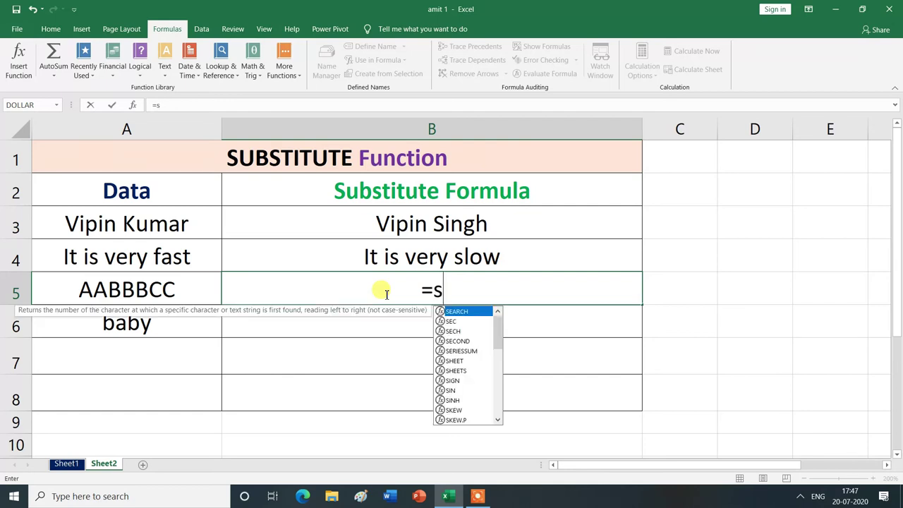
pyautogui.write('u')
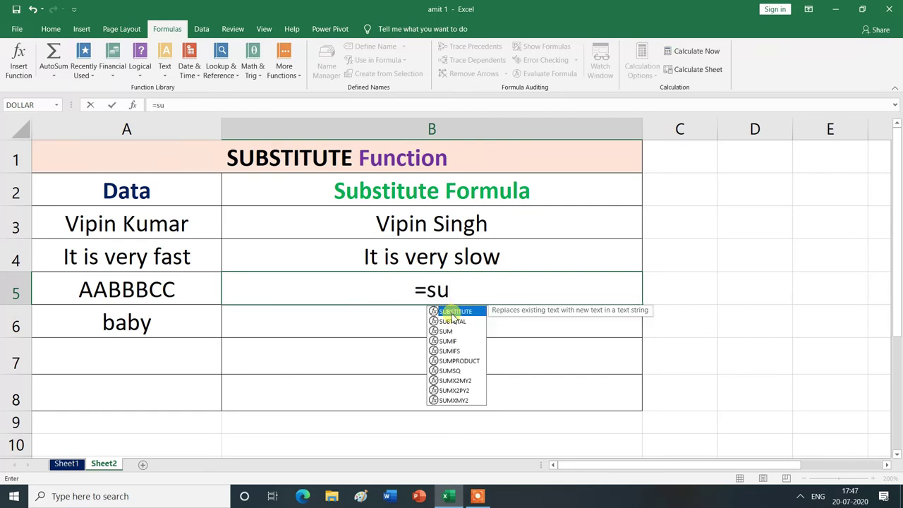
pyautogui.doubleClick(452, 313)
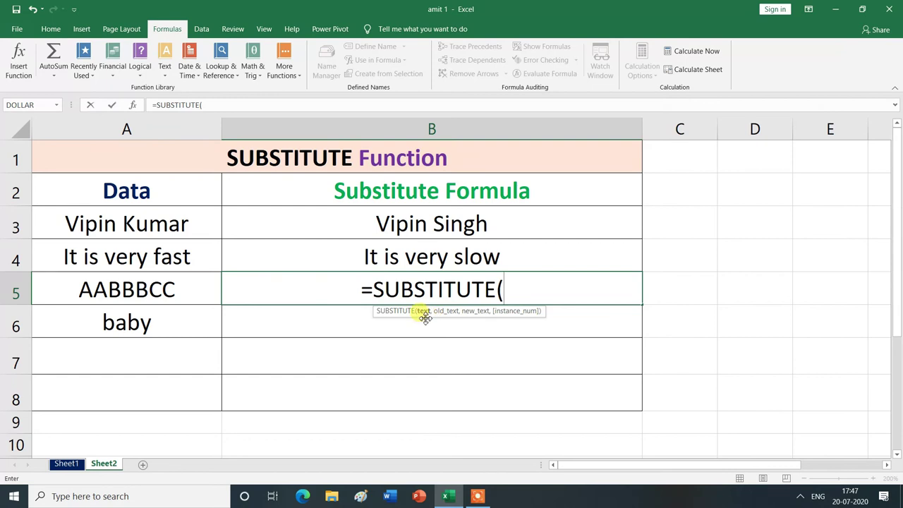
pyautogui.click(143, 289)
pyautogui.click(143, 289)
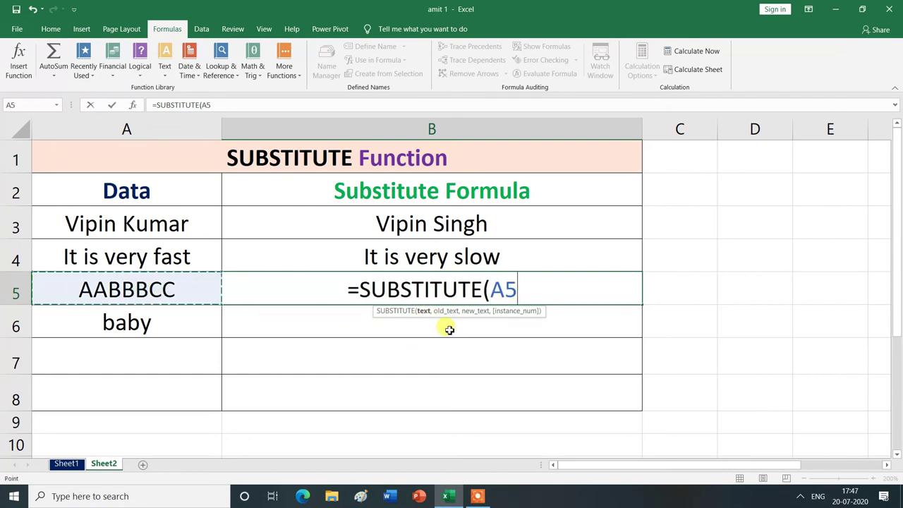
pyautogui.write(',')
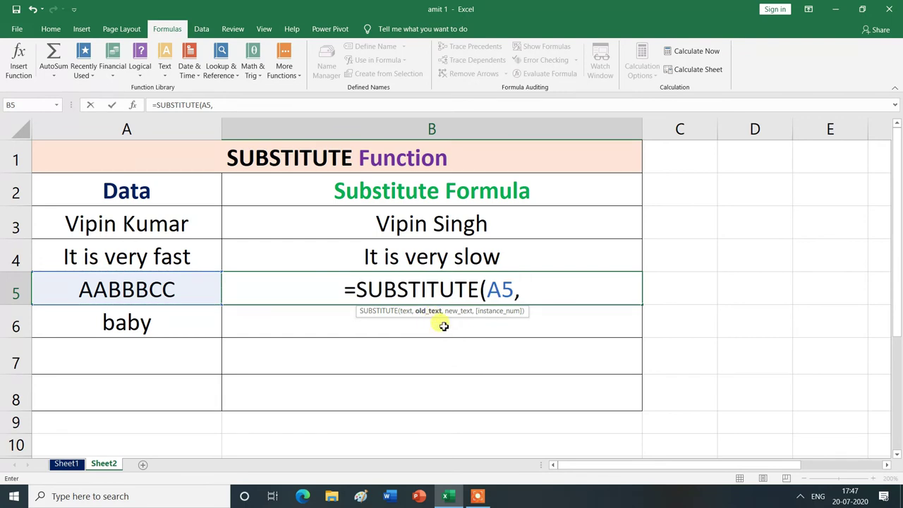
pyautogui.write('"')
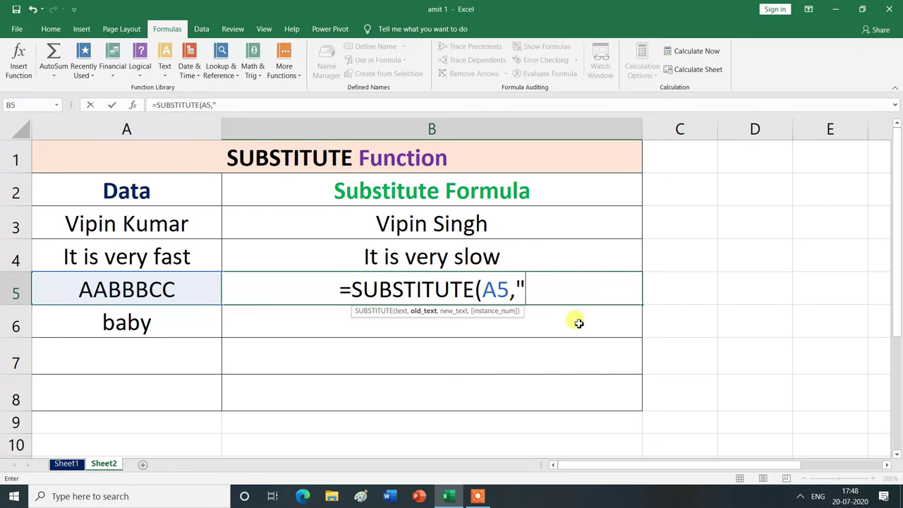
pyautogui.write('b')
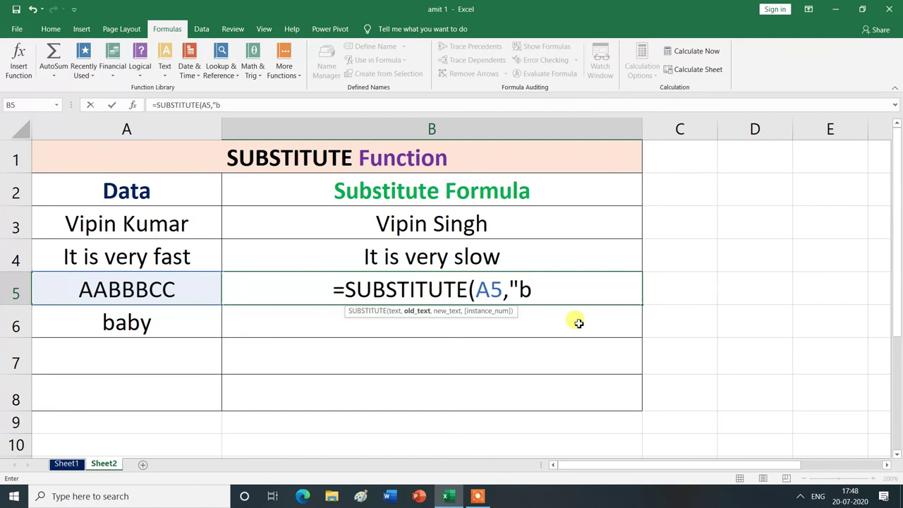
pyautogui.write('"')
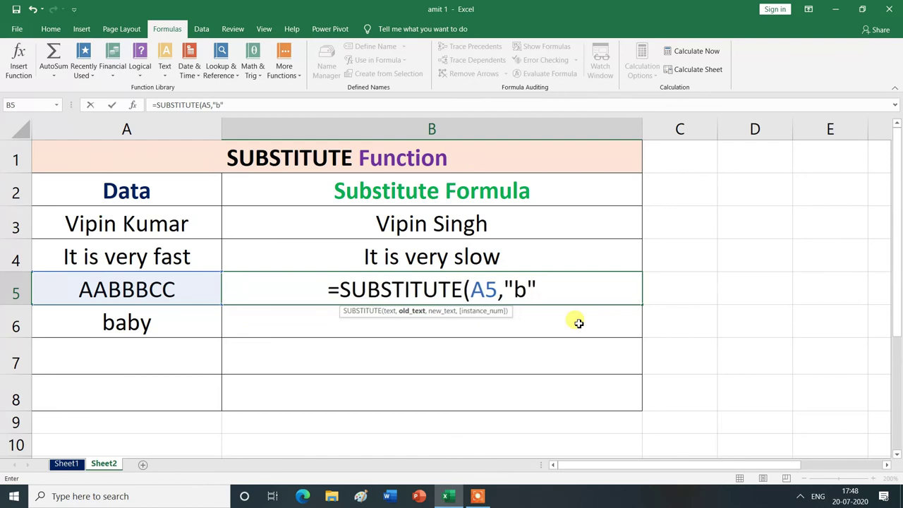
pyautogui.write(',')
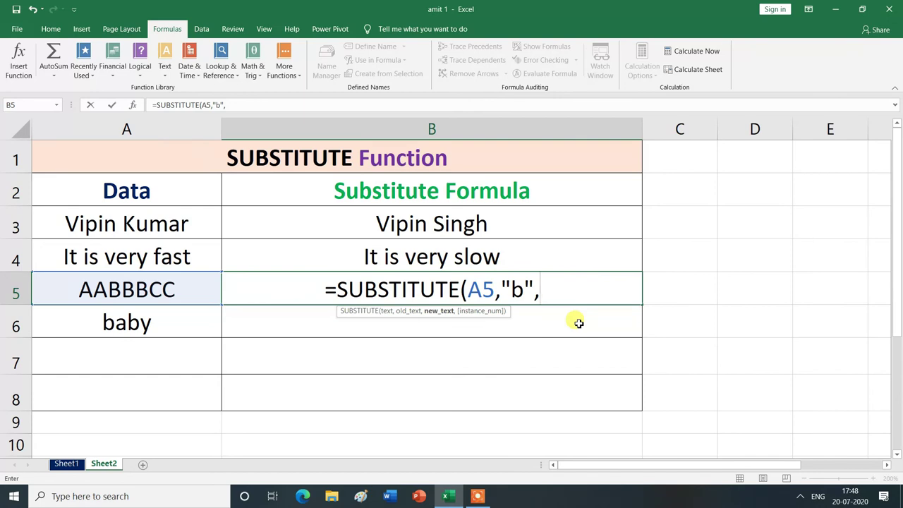
pyautogui.write('"')
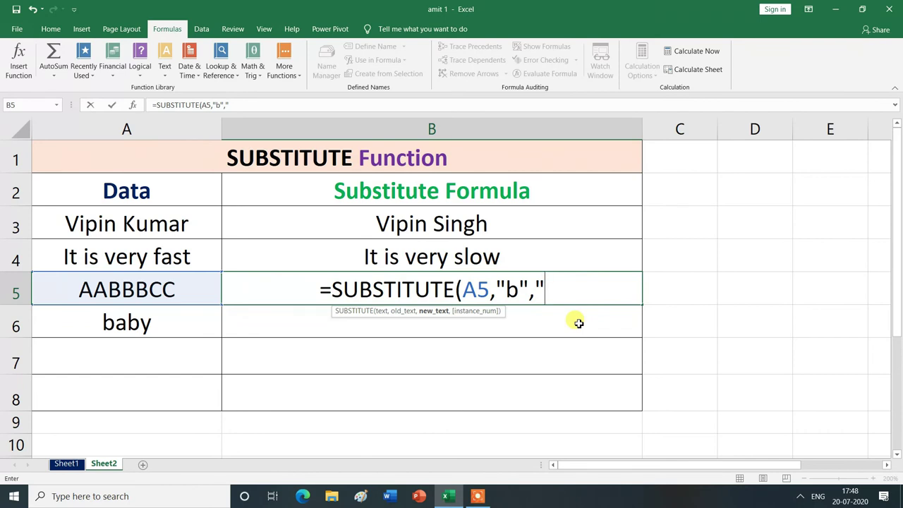
pyautogui.write('E')
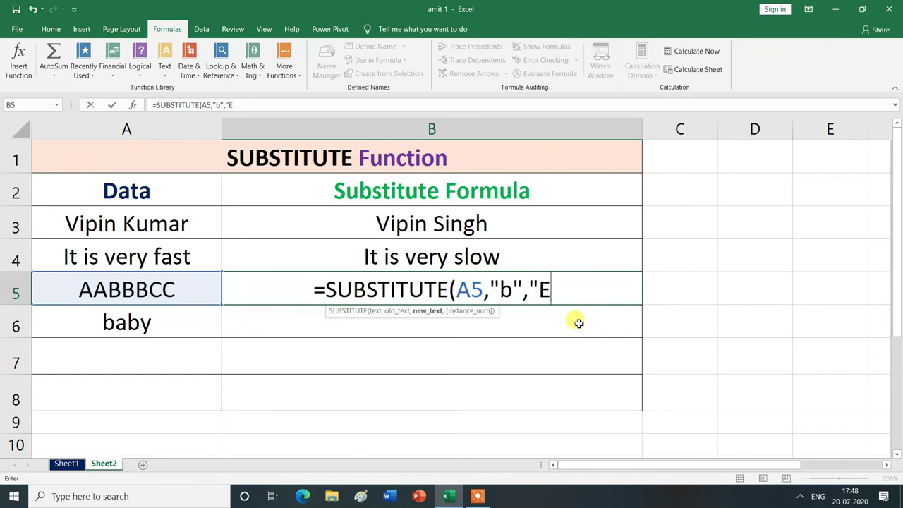
pyautogui.write('"')
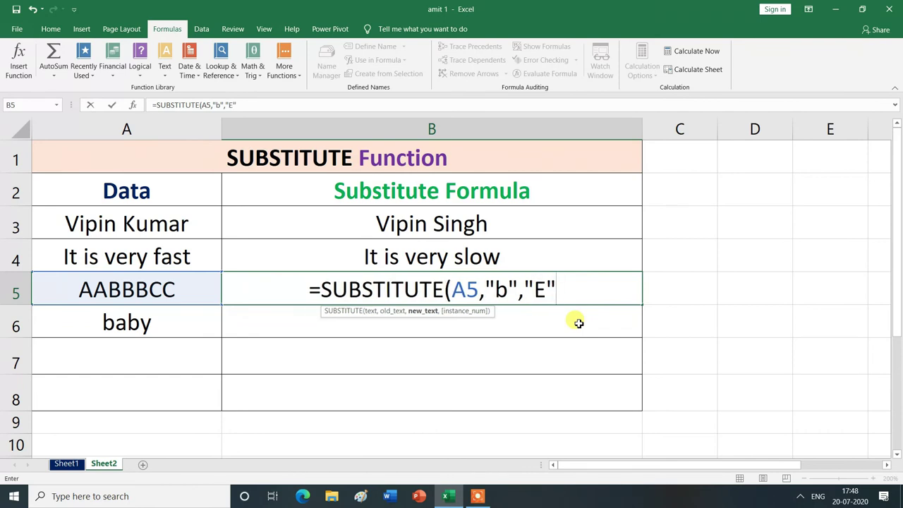
pyautogui.write(')')
pyautogui.click(573, 296)
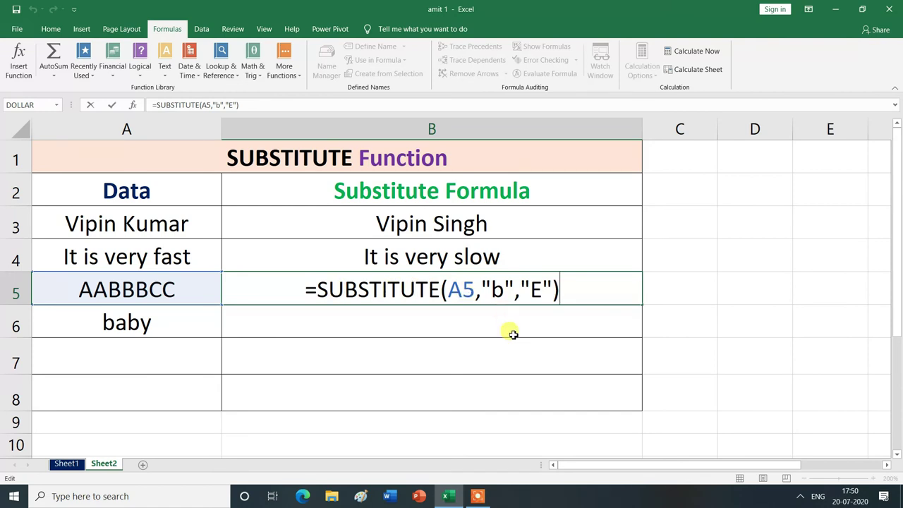
pyautogui.press('Return')
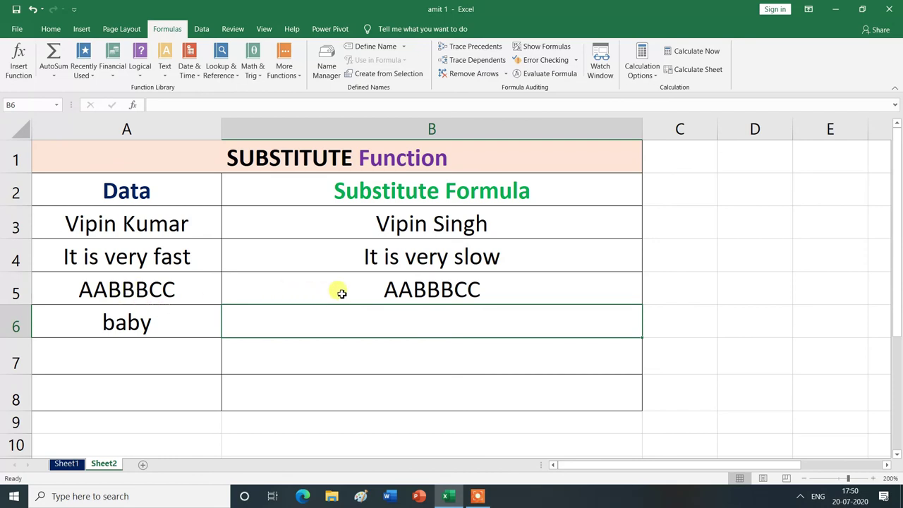
# Change B5's old text to uppercase "B" so it returns AAEEECC
pyautogui.doubleClick(338, 290)
pyautogui.click(508, 300)
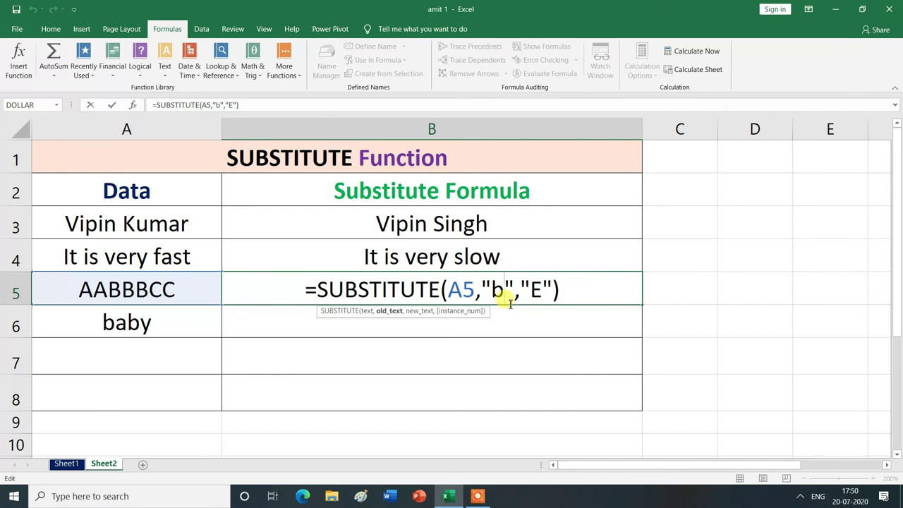
pyautogui.press('BackSpace')
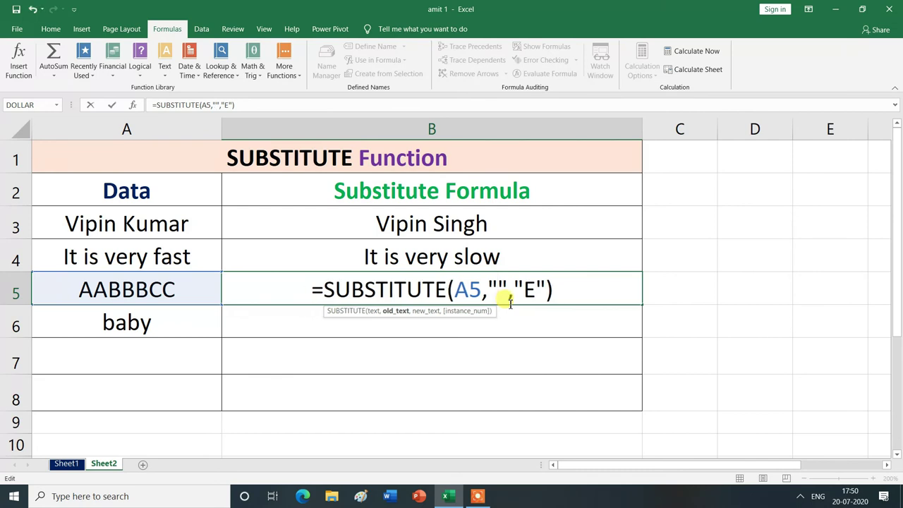
pyautogui.write('B')
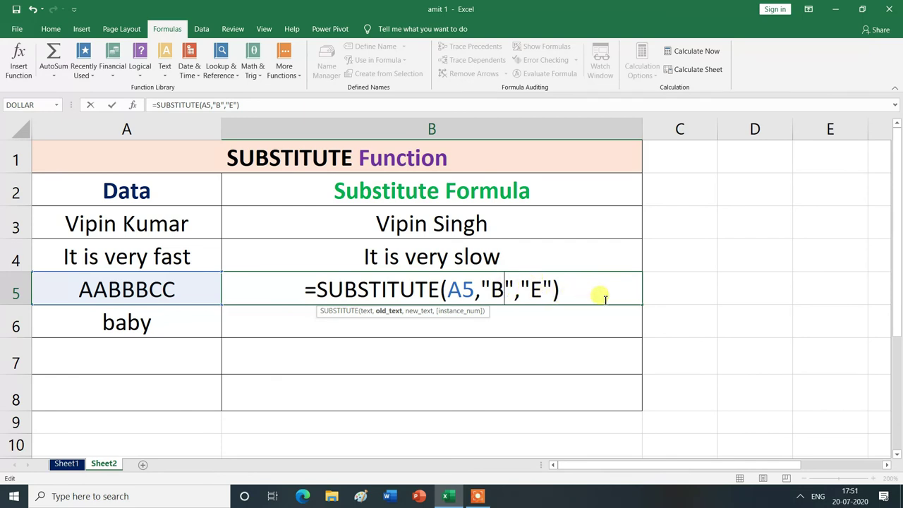
pyautogui.press('Return')
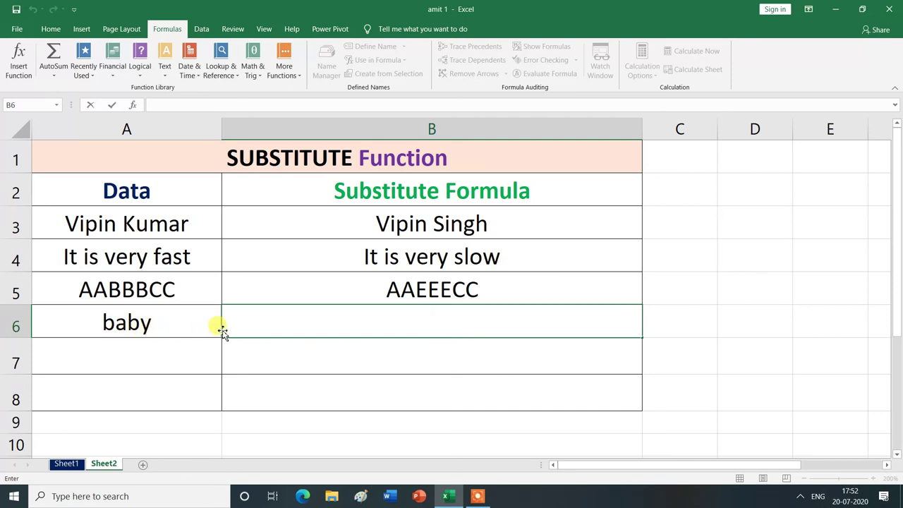
pyautogui.click(392, 326)
# Enter =SUBSTITUTE(A6,"a","o") in B6, turning baby into boby
pyautogui.write('=')
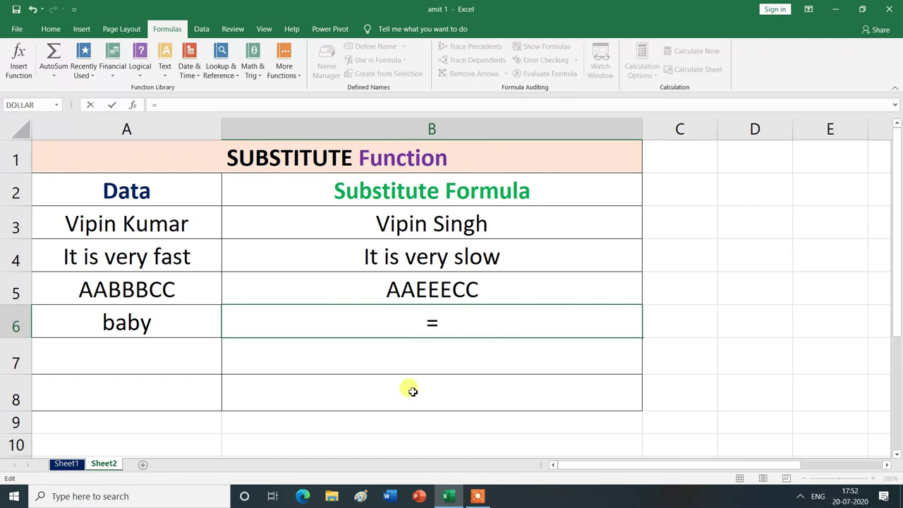
pyautogui.write('su')
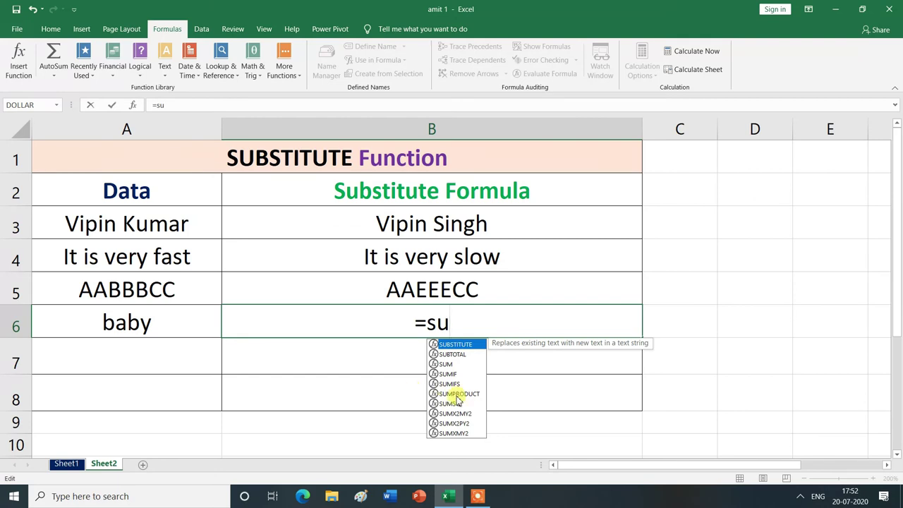
pyautogui.doubleClick(469, 345)
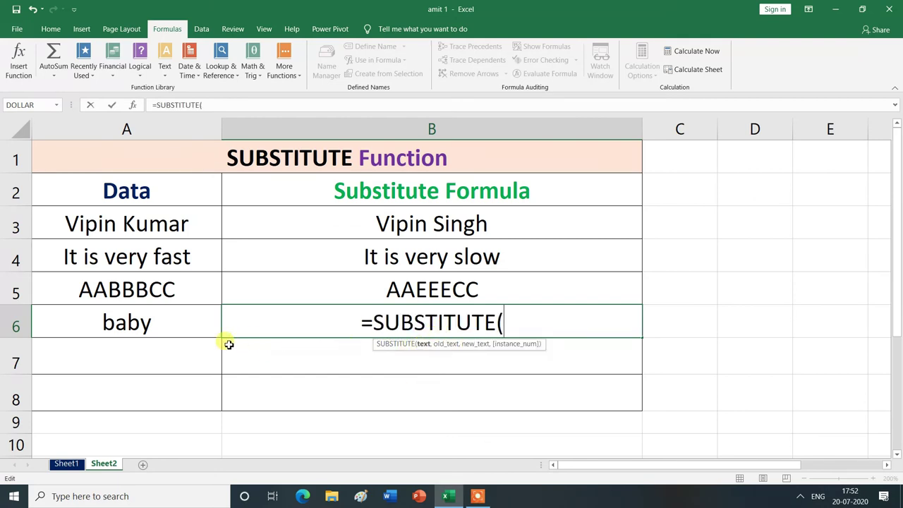
pyautogui.click(157, 322)
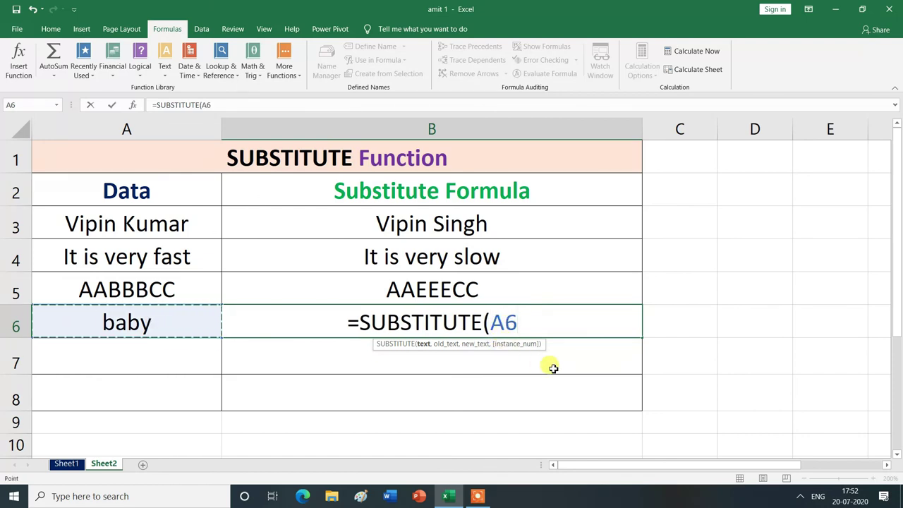
pyautogui.write(',')
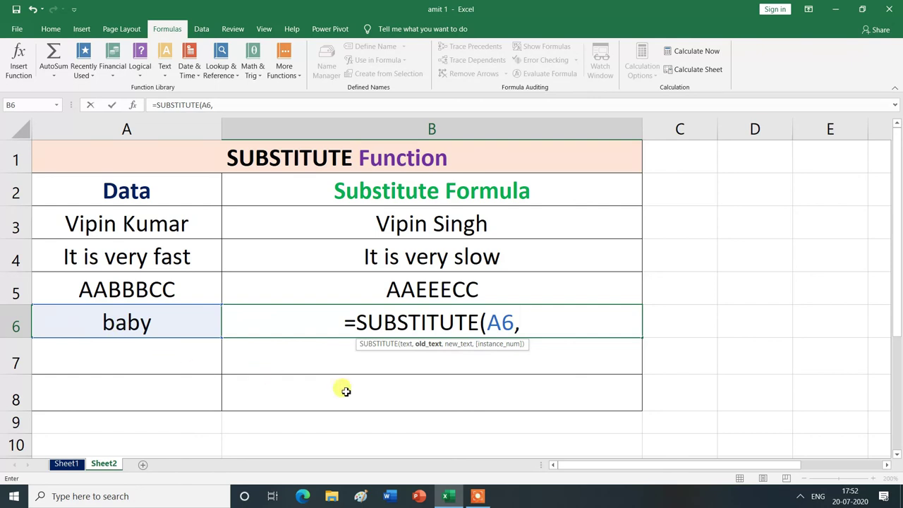
pyautogui.write('"')
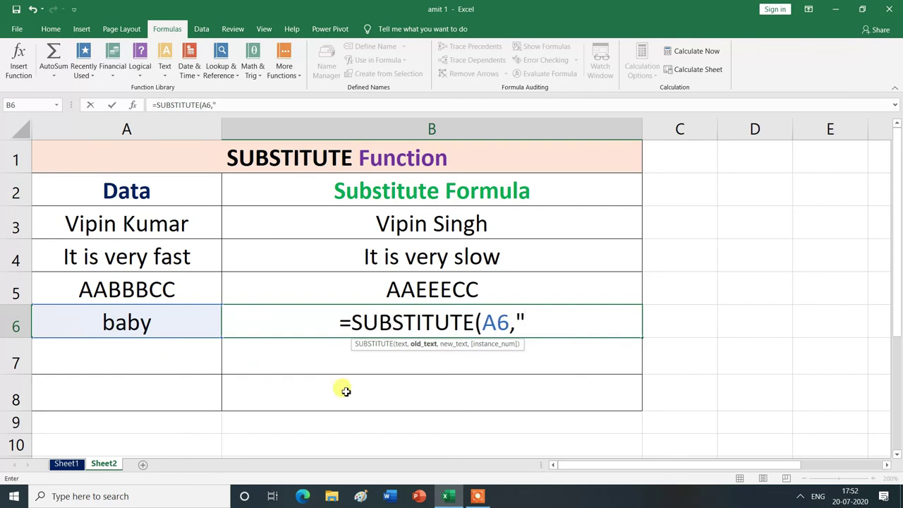
pyautogui.write('a"')
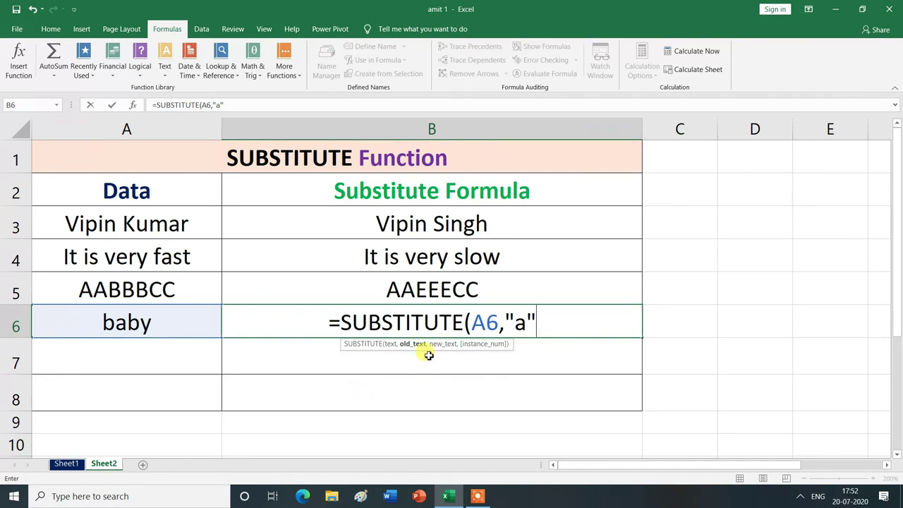
pyautogui.write(',')
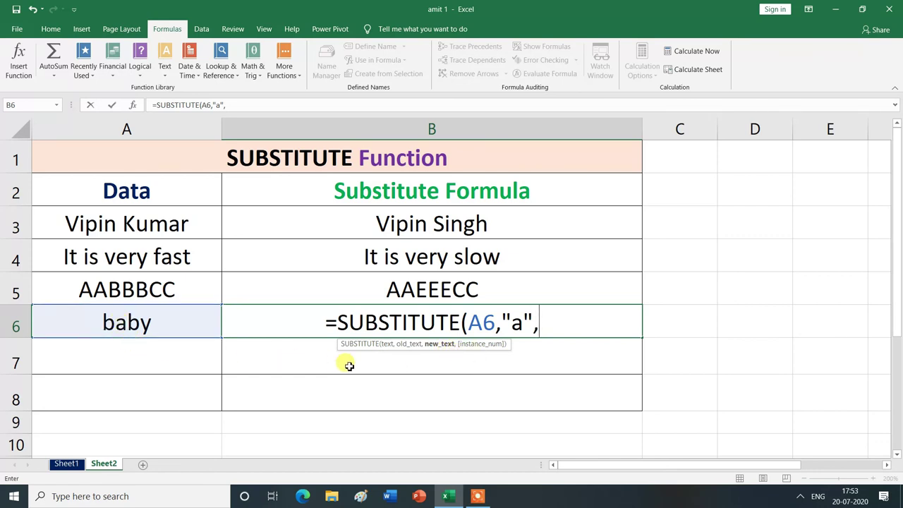
pyautogui.write('"')
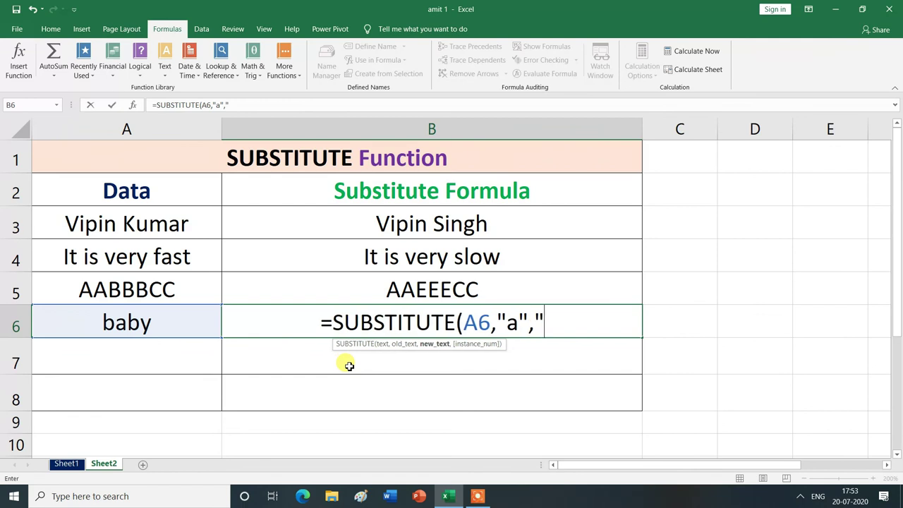
pyautogui.write('o')
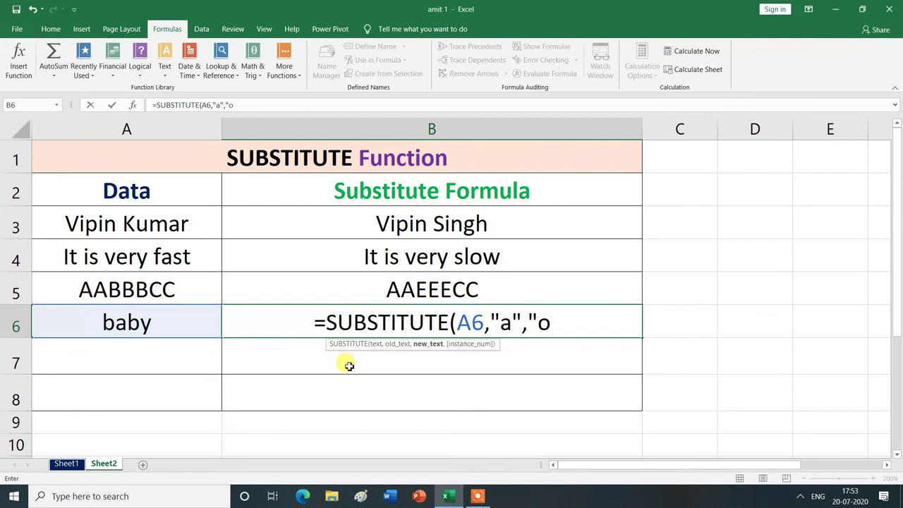
pyautogui.write('"')
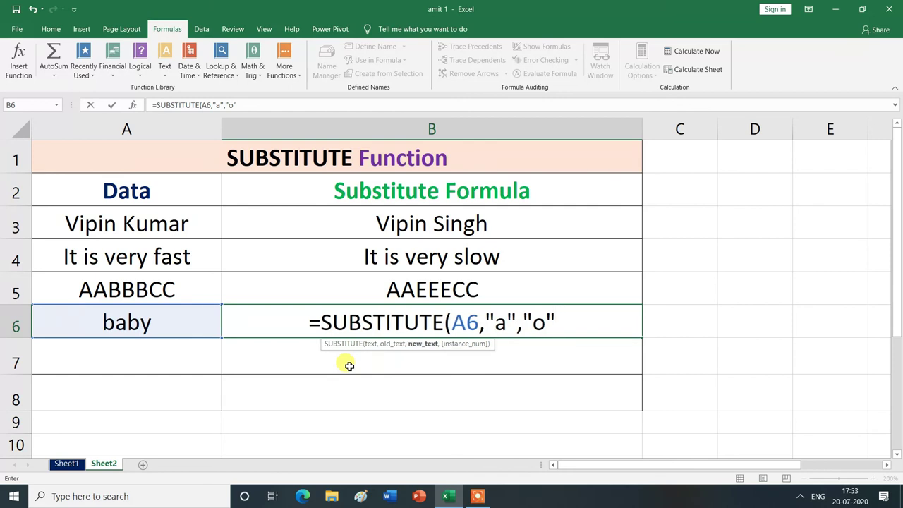
pyautogui.write(')')
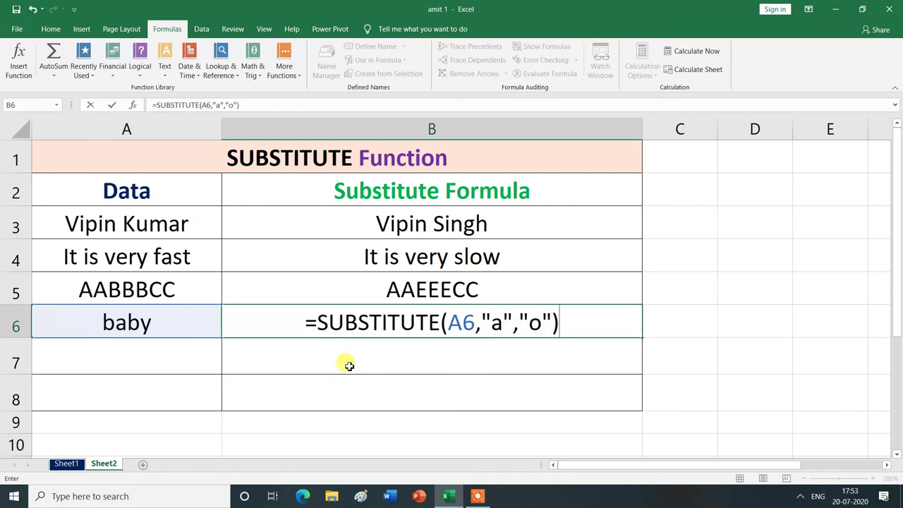
pyautogui.press('Return')
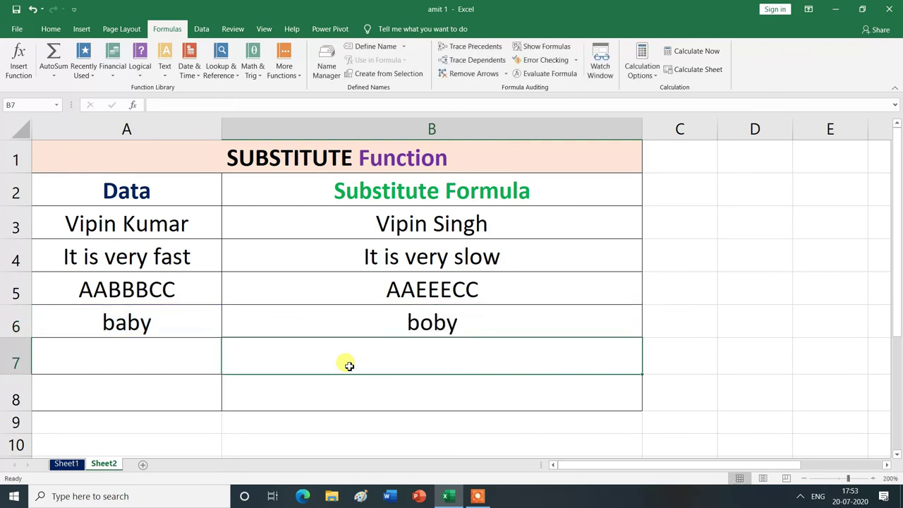